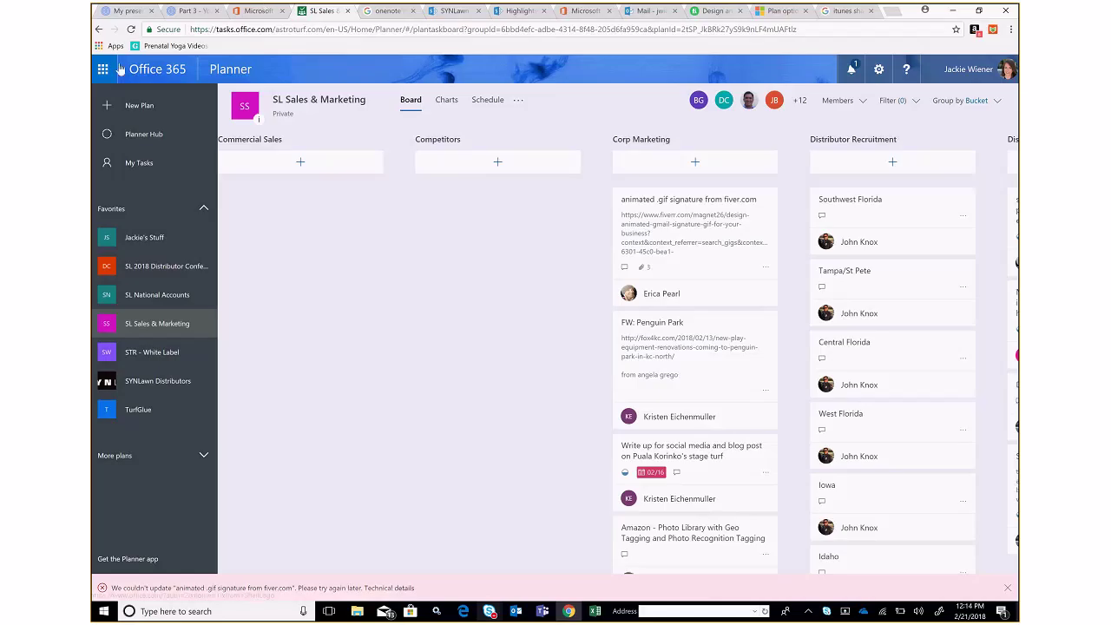
Leave the plan board for the Office 365 home page using the header logo
click(142, 71)
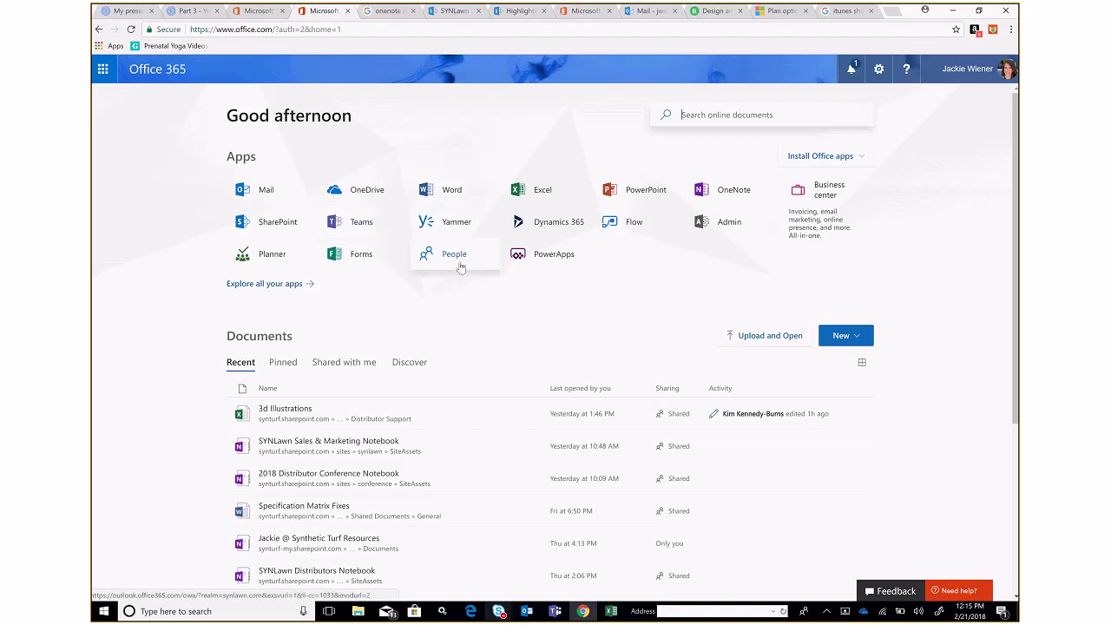
Bring up Microsoft Teams on its Teams list with SL Sales & Marketing's channels expanded
click(549, 613)
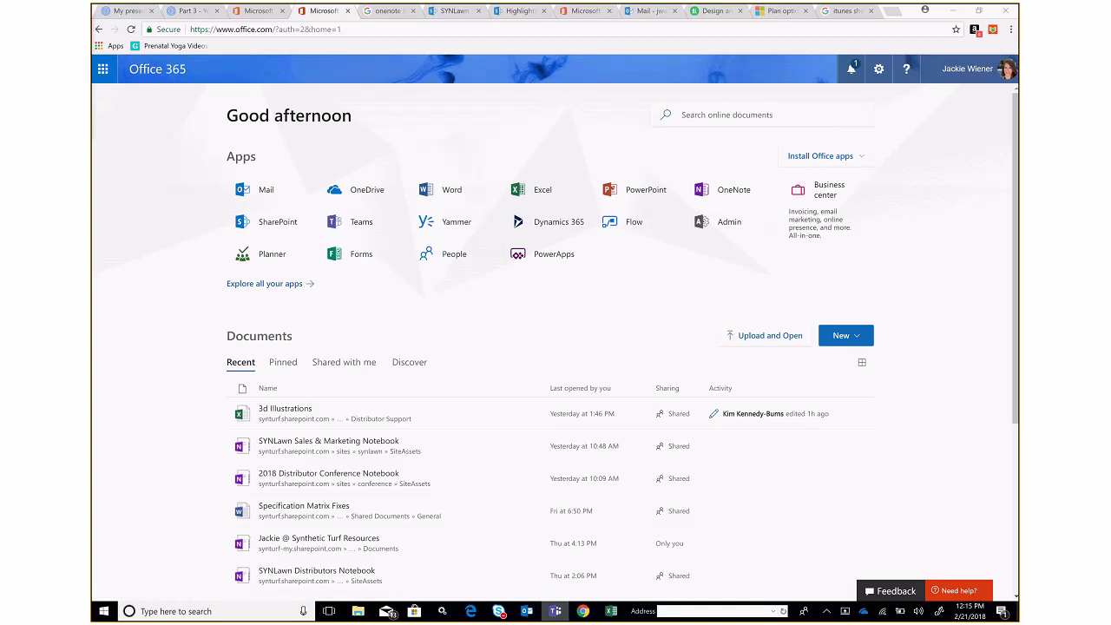
click(554, 611)
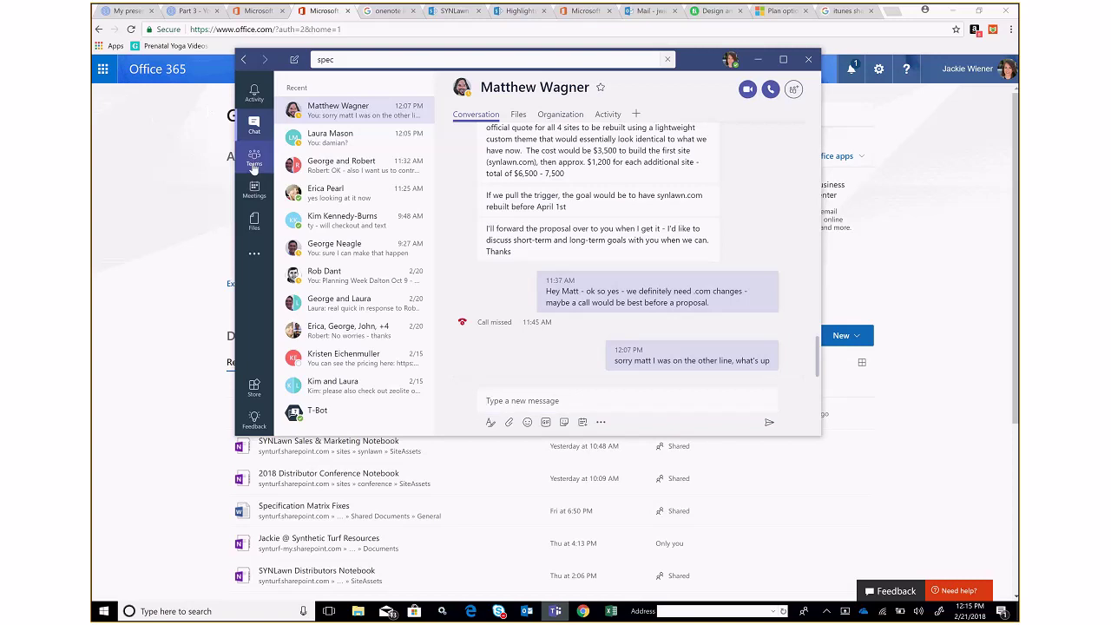
click(254, 165)
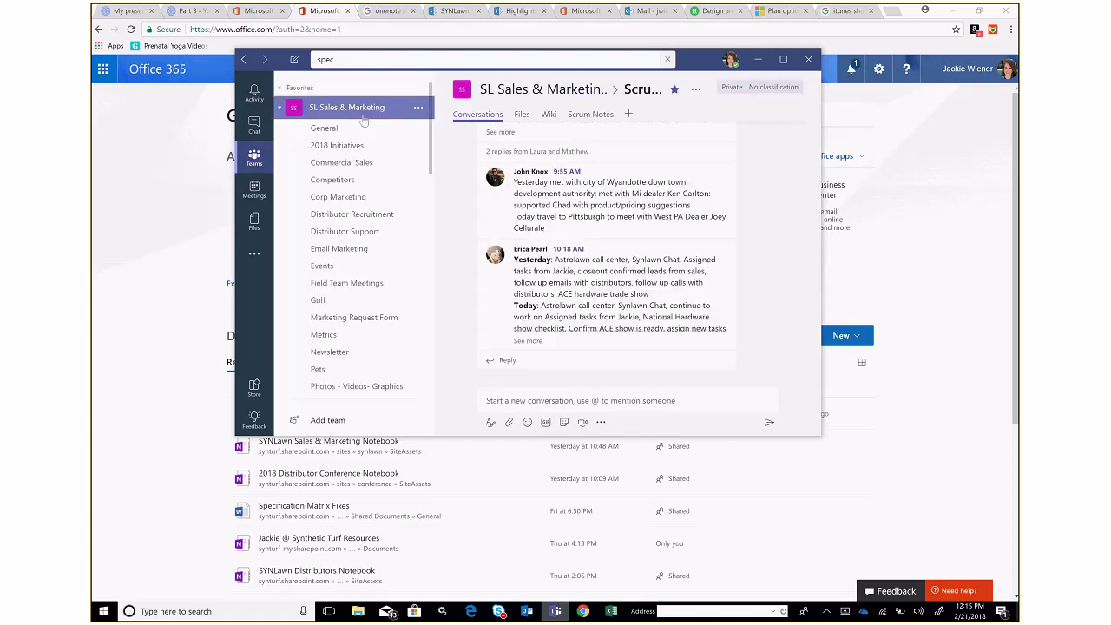
click(280, 109)
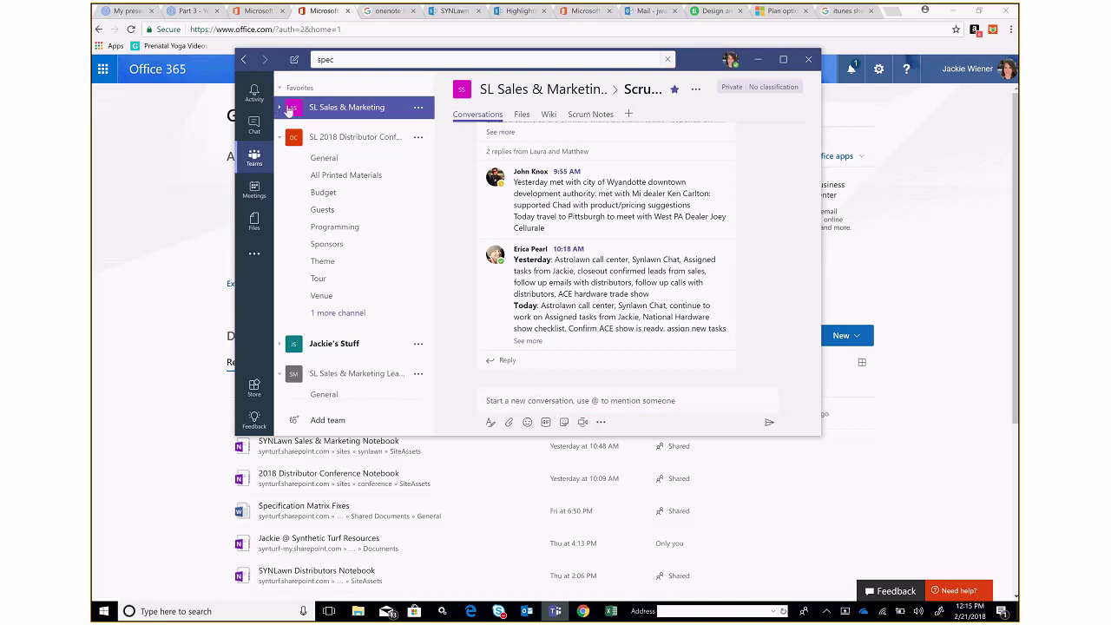
click(305, 108)
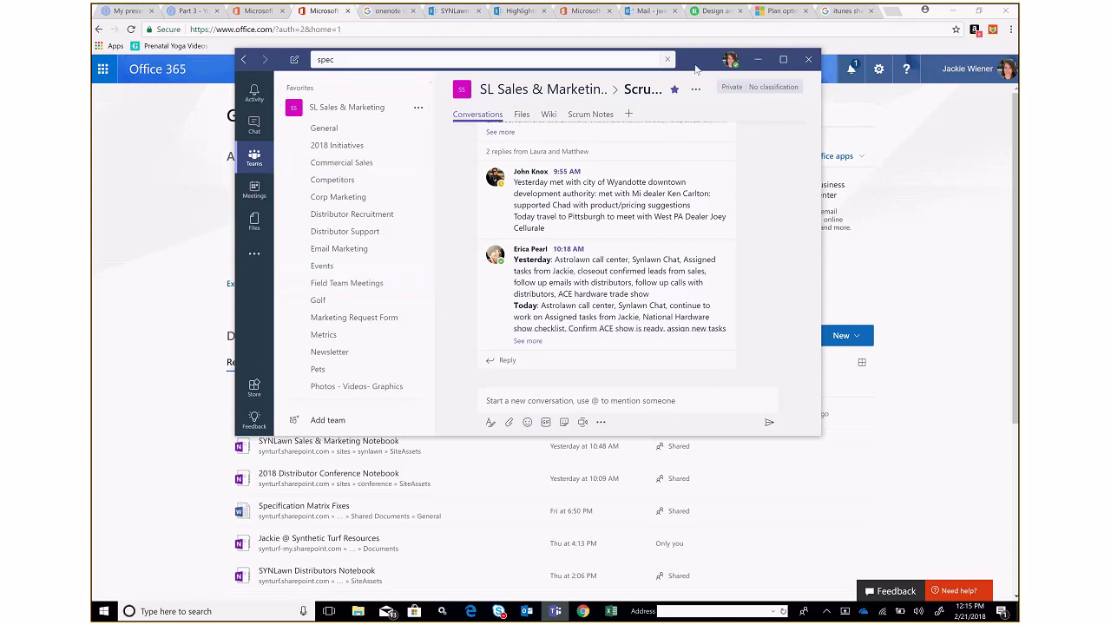
Minimize Teams and launch Planner from the Office 365 home page apps
click(757, 59)
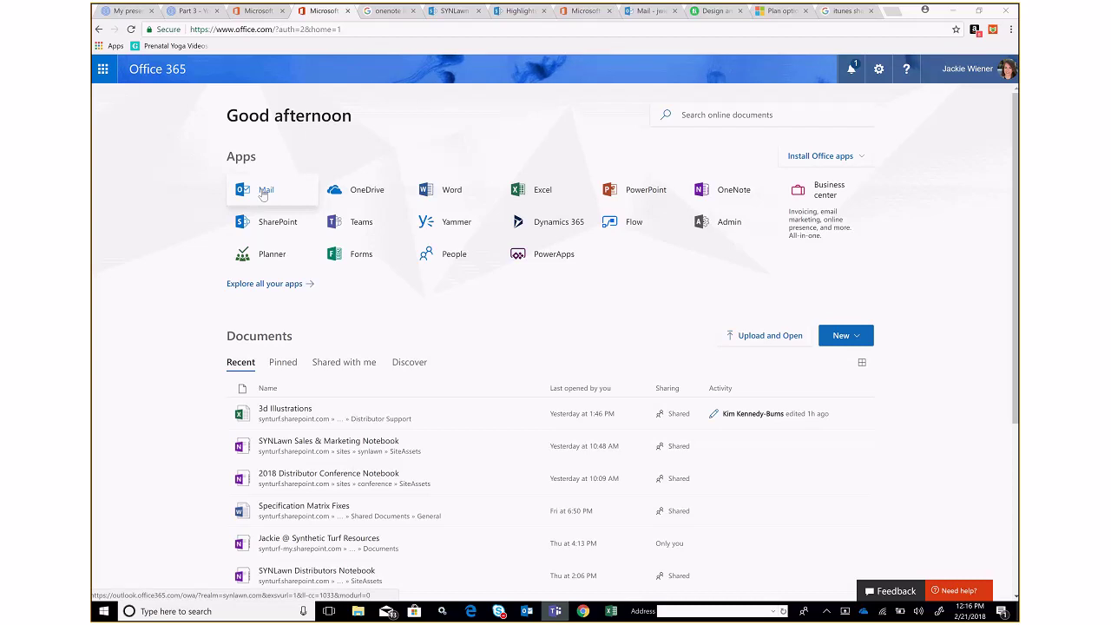
scroll(366, 157, down, 1)
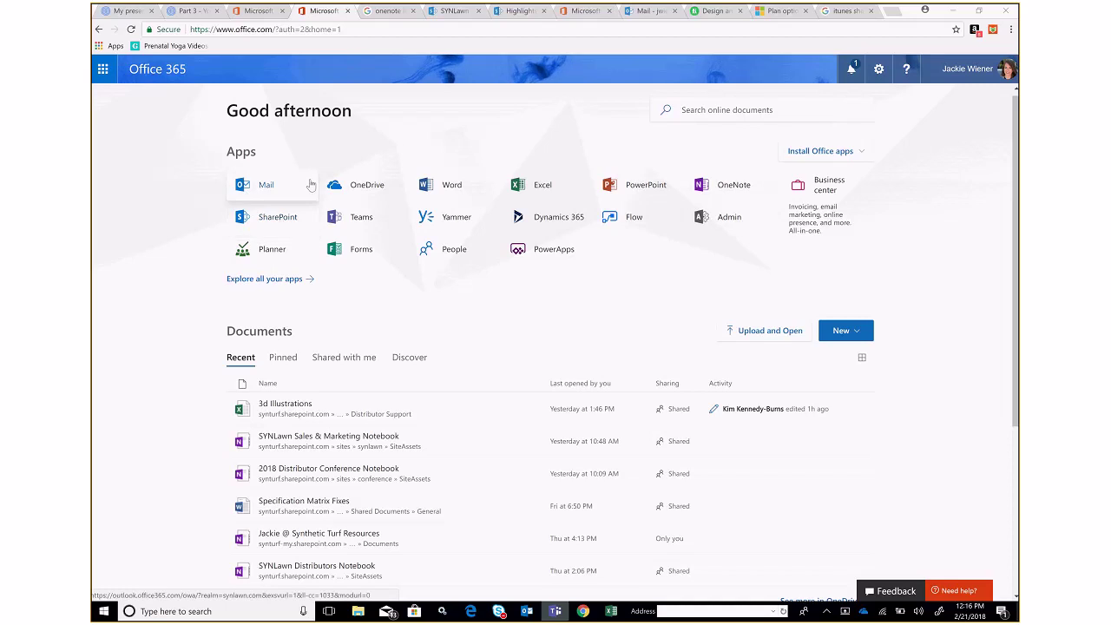
scroll(317, 164, down, 2)
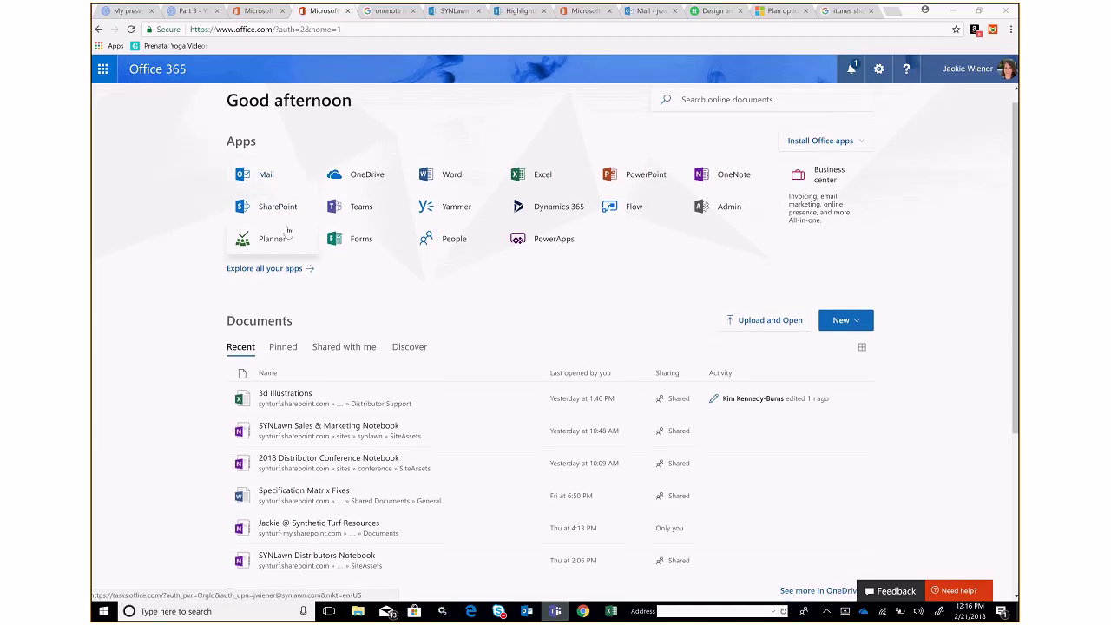
scroll(278, 235, up, 2)
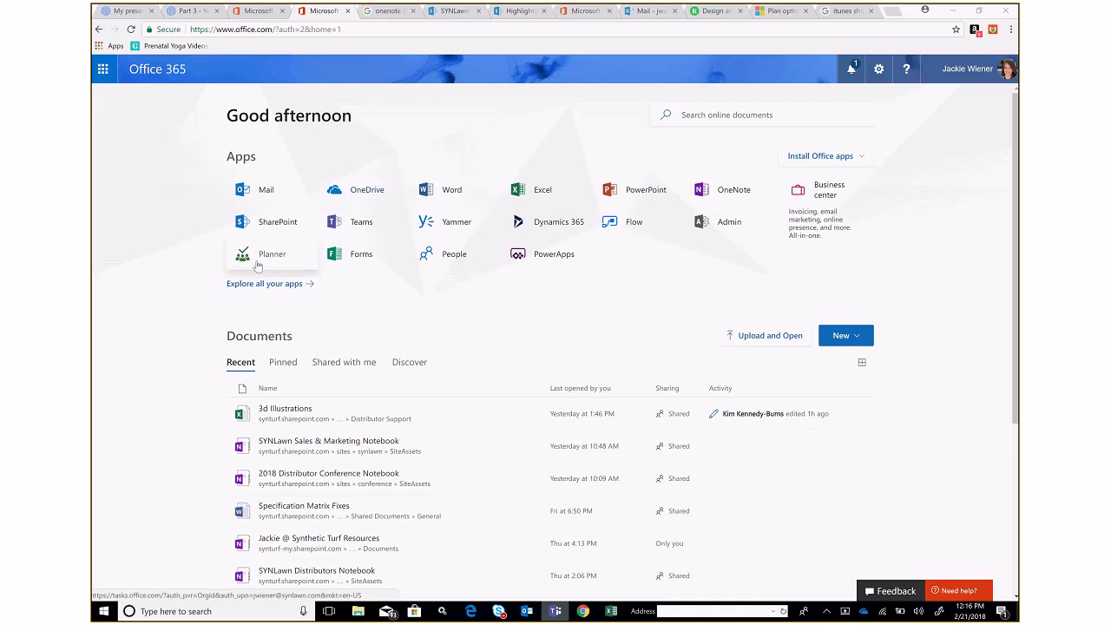
click(257, 260)
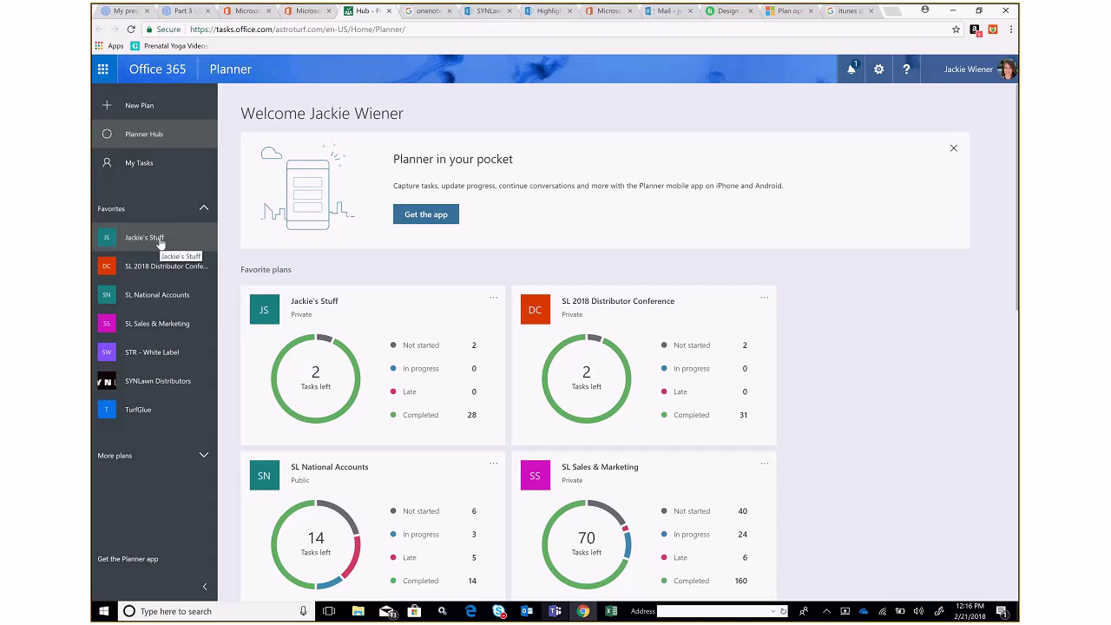
Browse the Jackie's Stuff, SL 2018 Distributor Conference and SYNLawn Distributors boards, ending on SL Sales & Marketing
click(161, 243)
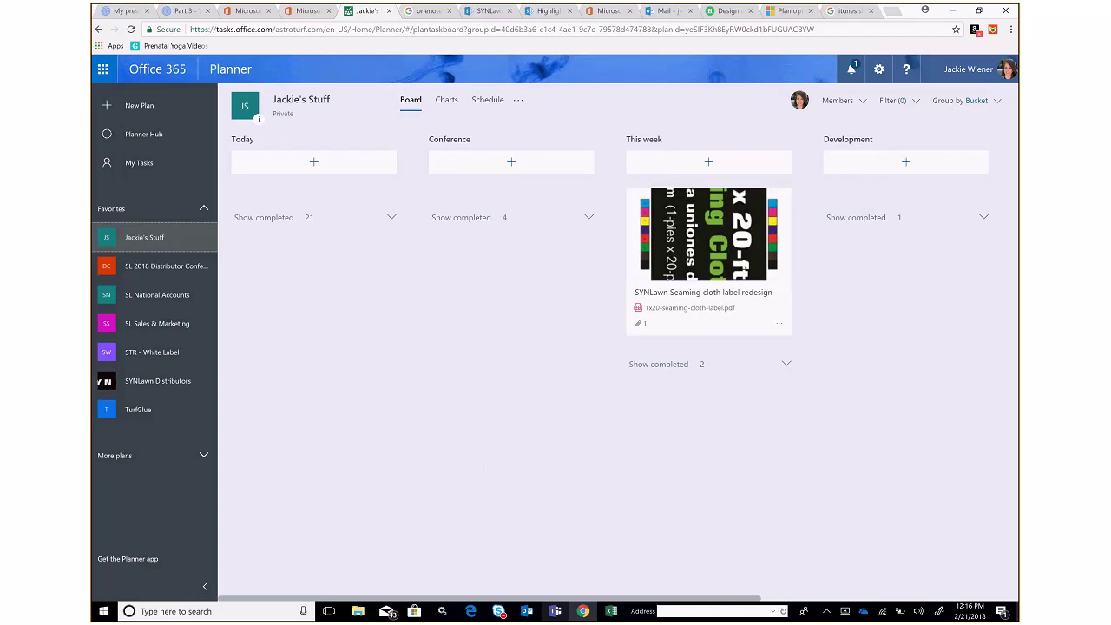
click(162, 285)
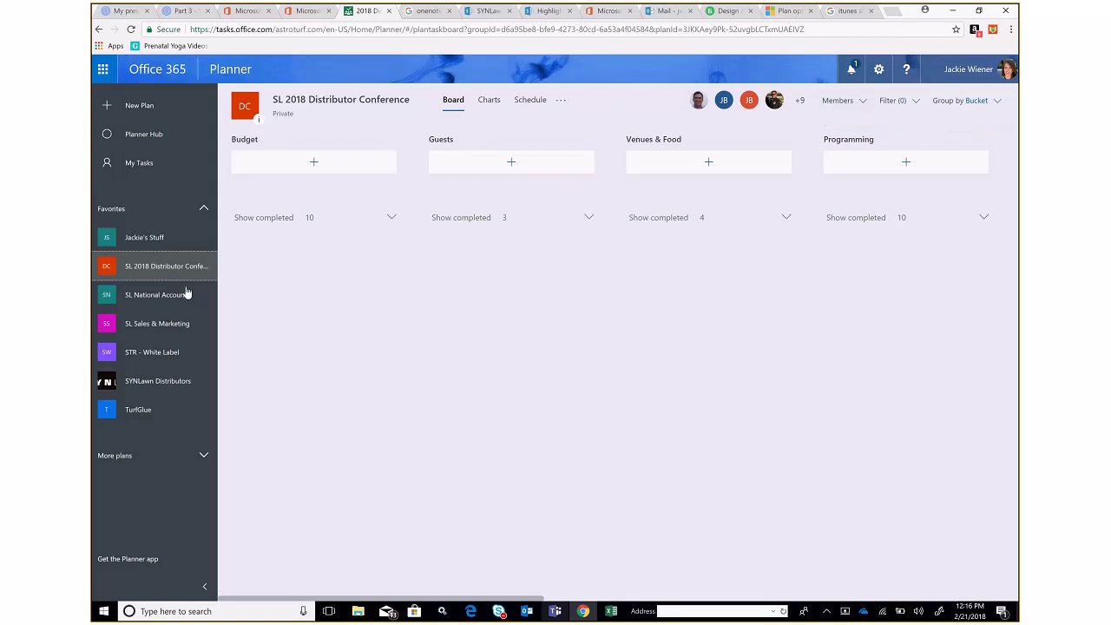
click(143, 323)
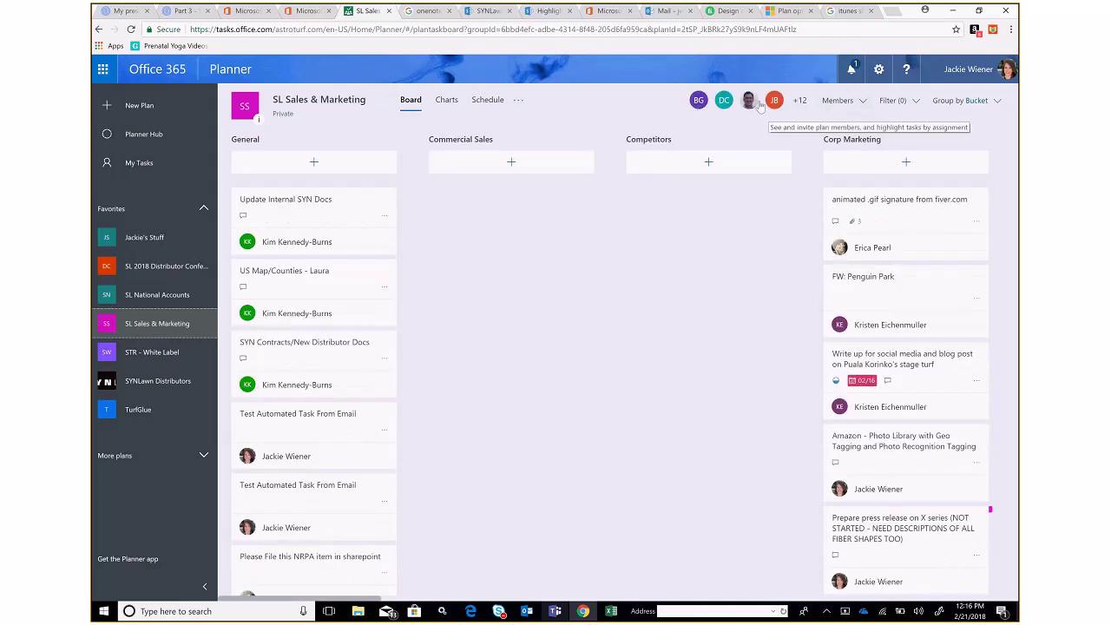
click(161, 381)
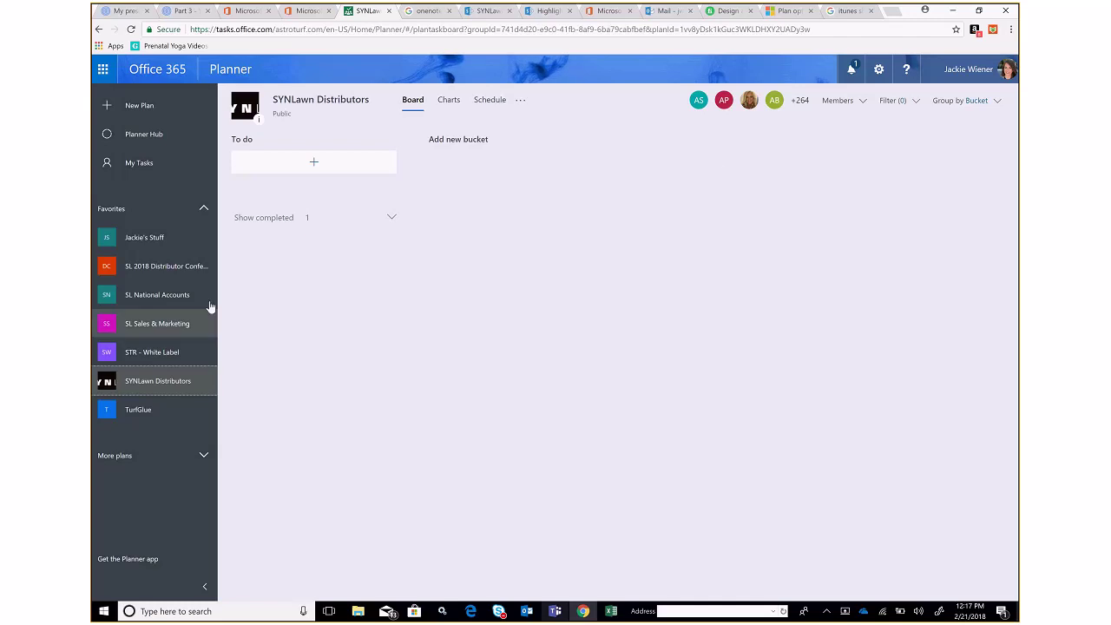
click(168, 324)
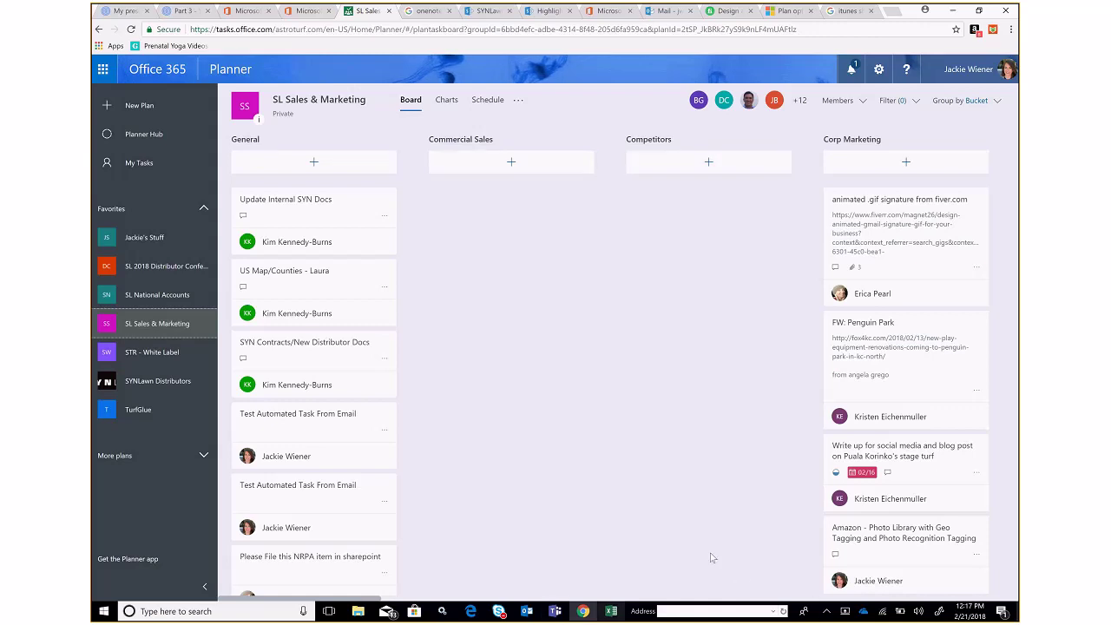
scroll(711, 557, right, 5)
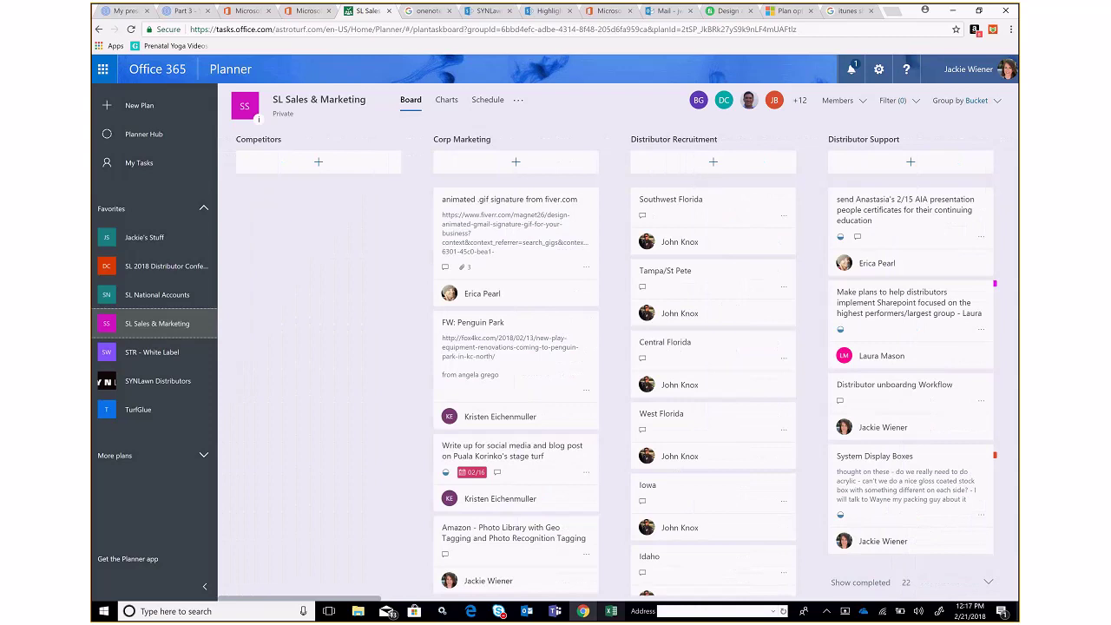
scroll(618, 347, right, 5)
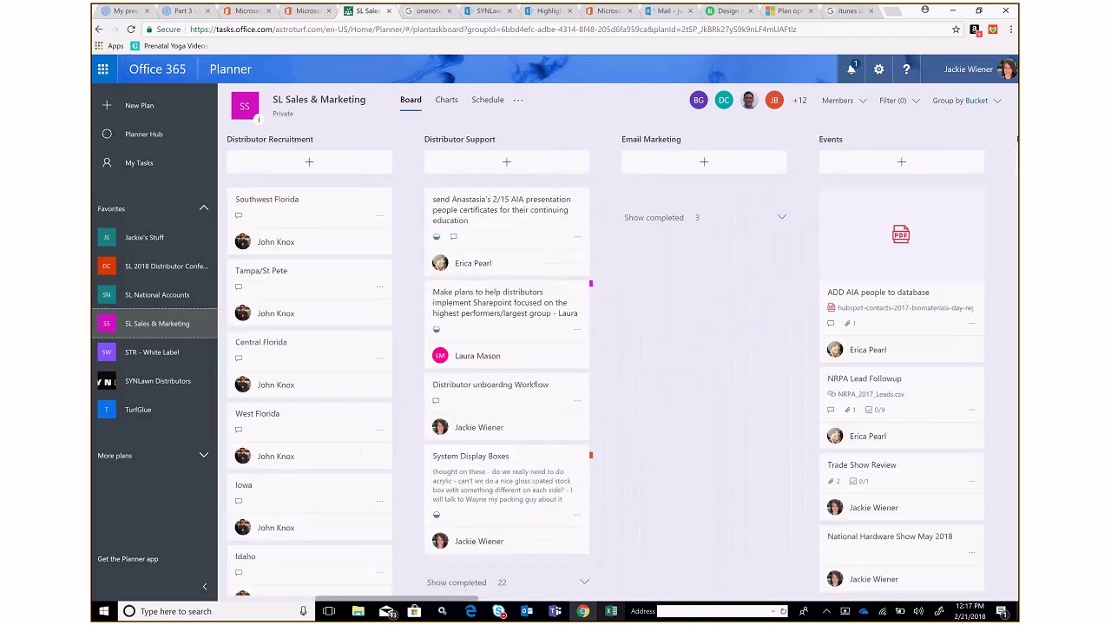
scroll(618, 347, right, 3)
scroll(618, 347, right, 5)
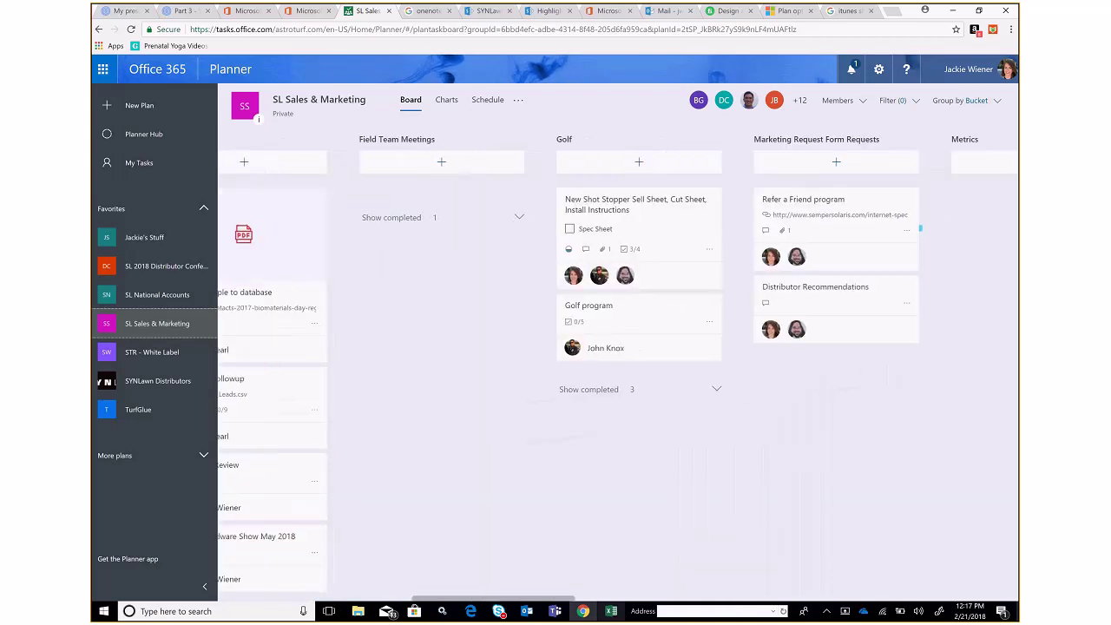
scroll(618, 347, left, 10)
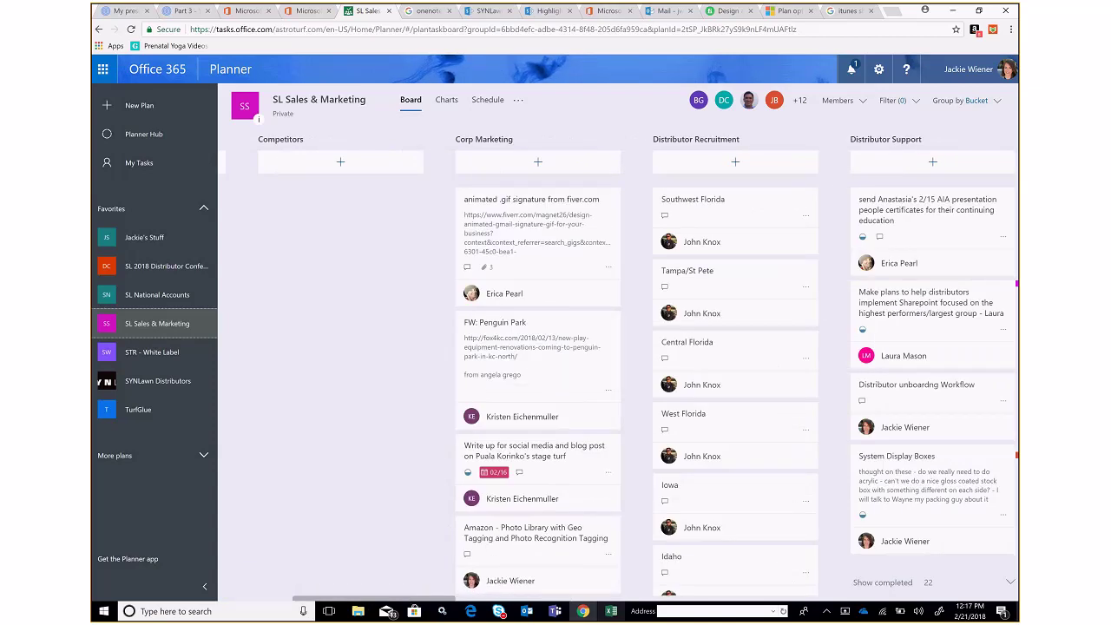
click(555, 611)
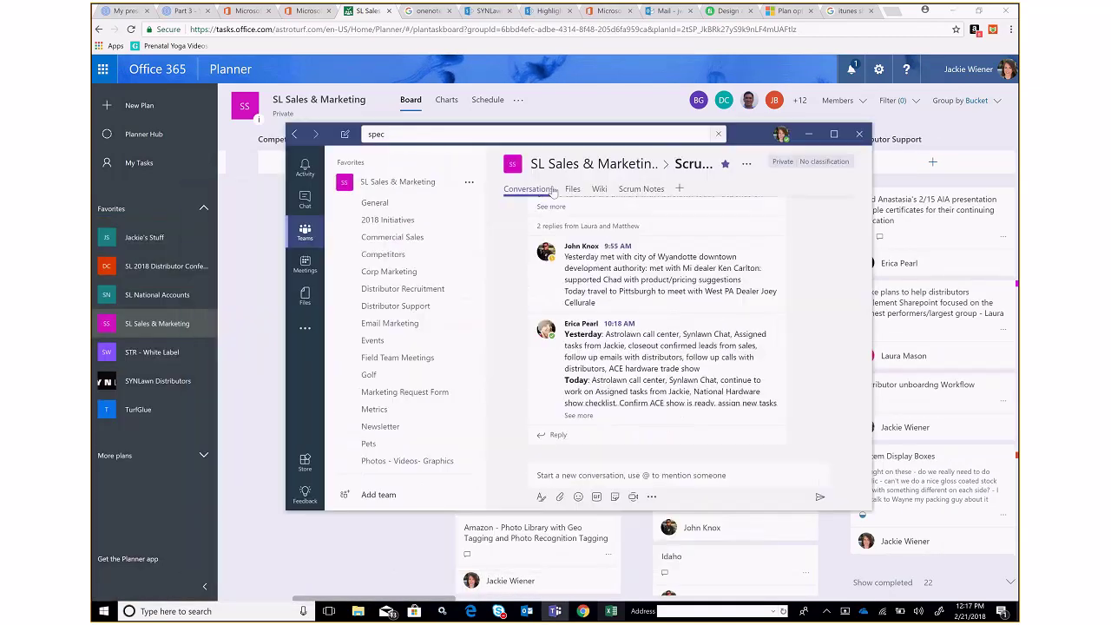
click(375, 203)
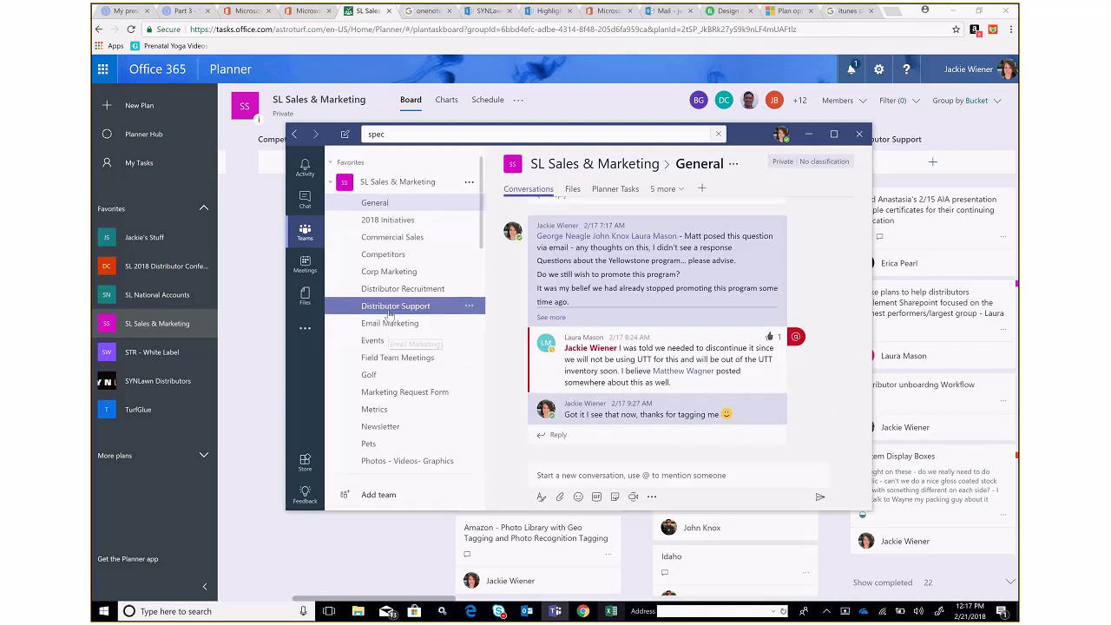
click(382, 276)
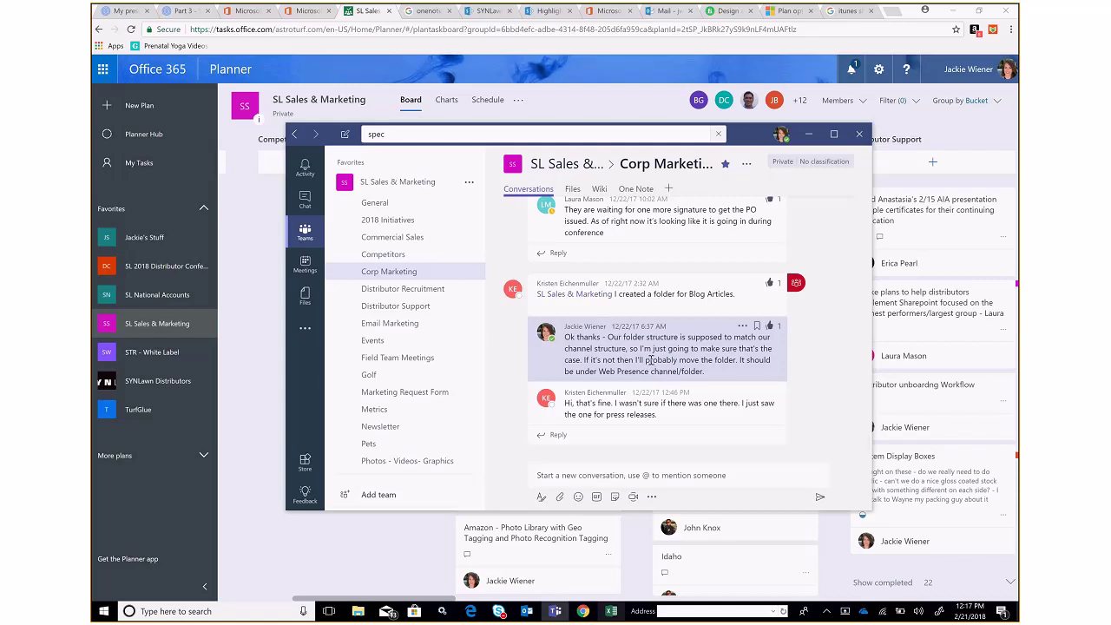
scroll(649, 359, up, 8)
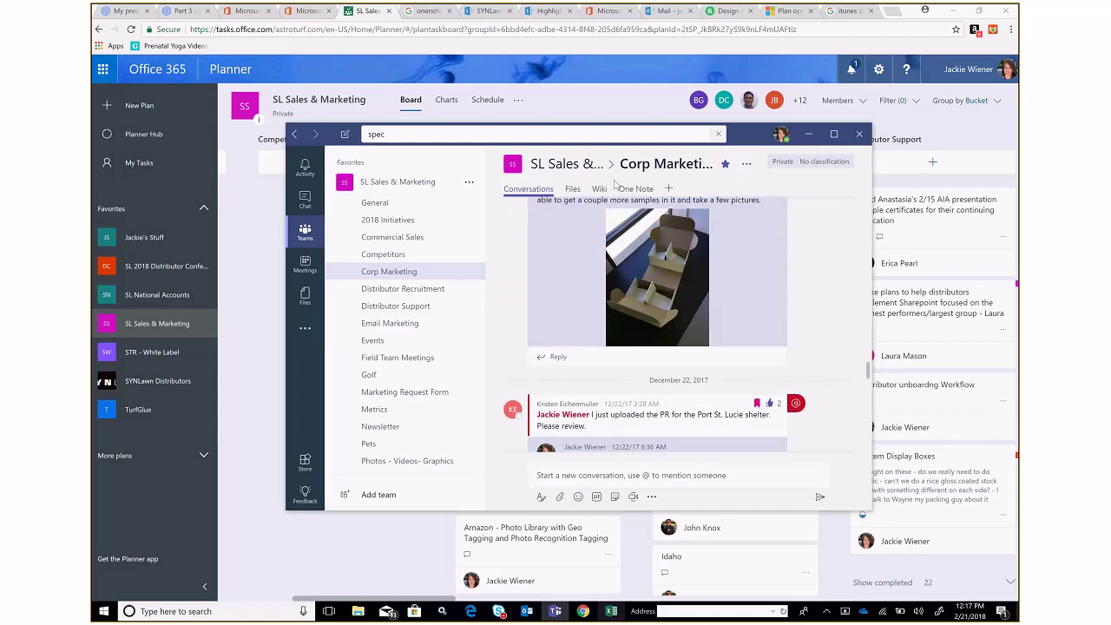
click(572, 190)
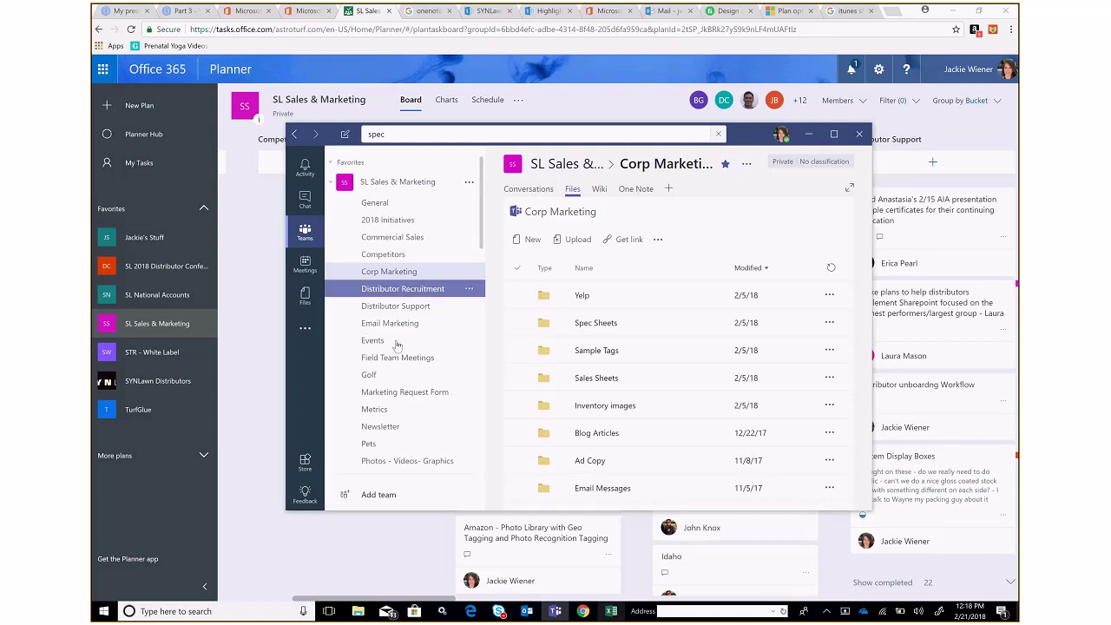
scroll(415, 278, down, 1)
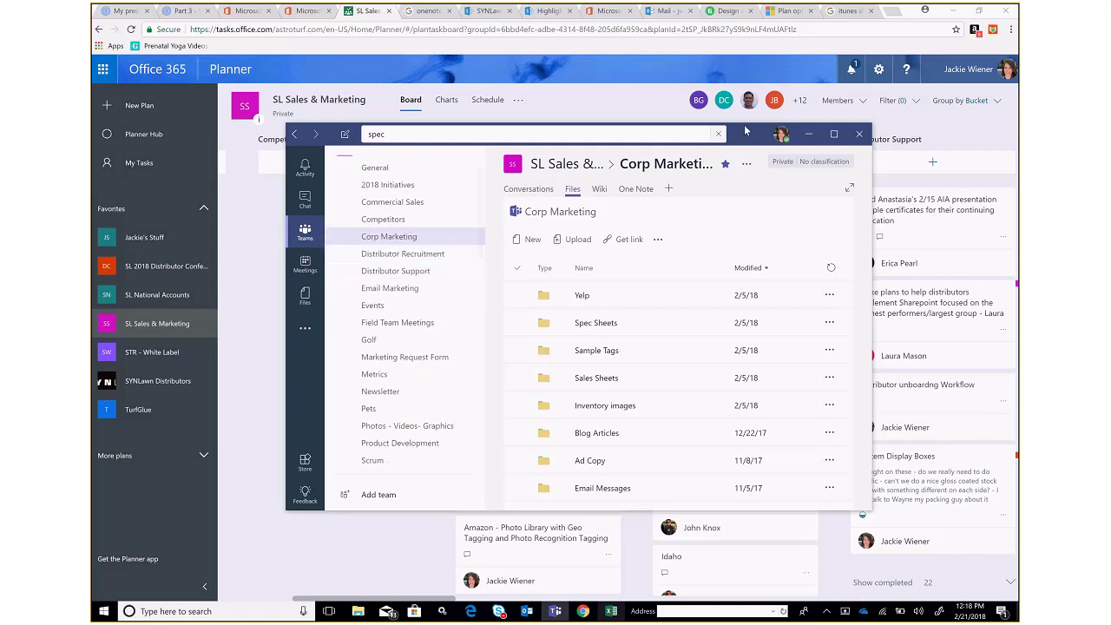
click(172, 107)
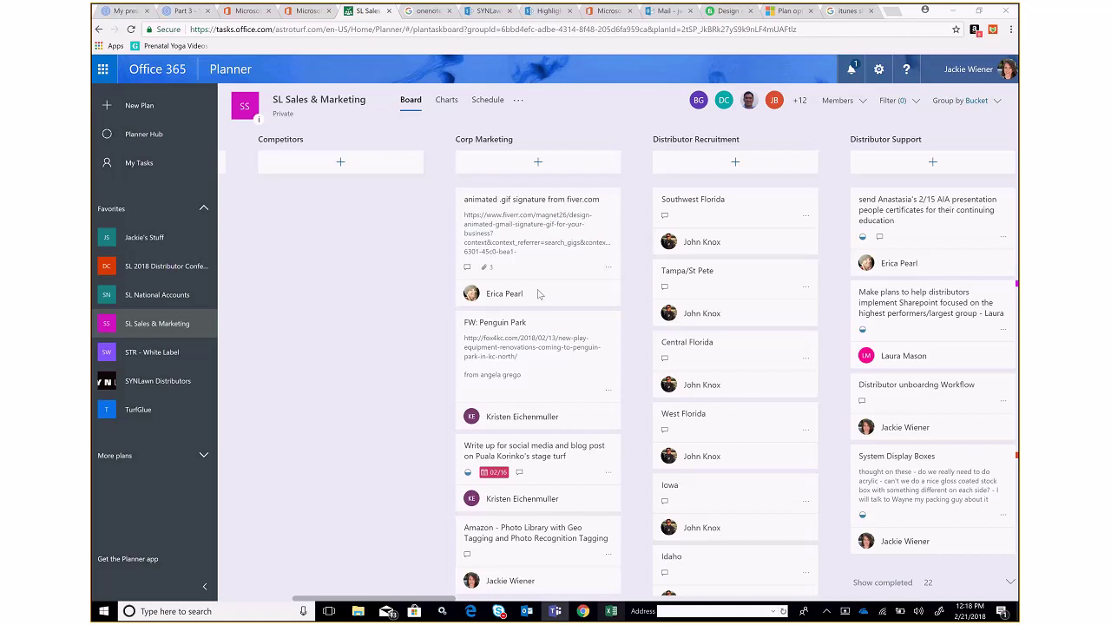
Move Teams aside on Conversations and open the 'animated .gif signature from fiver.com' task
key(alt+Tab)
click(457, 303)
drag(680, 251, 216, 188)
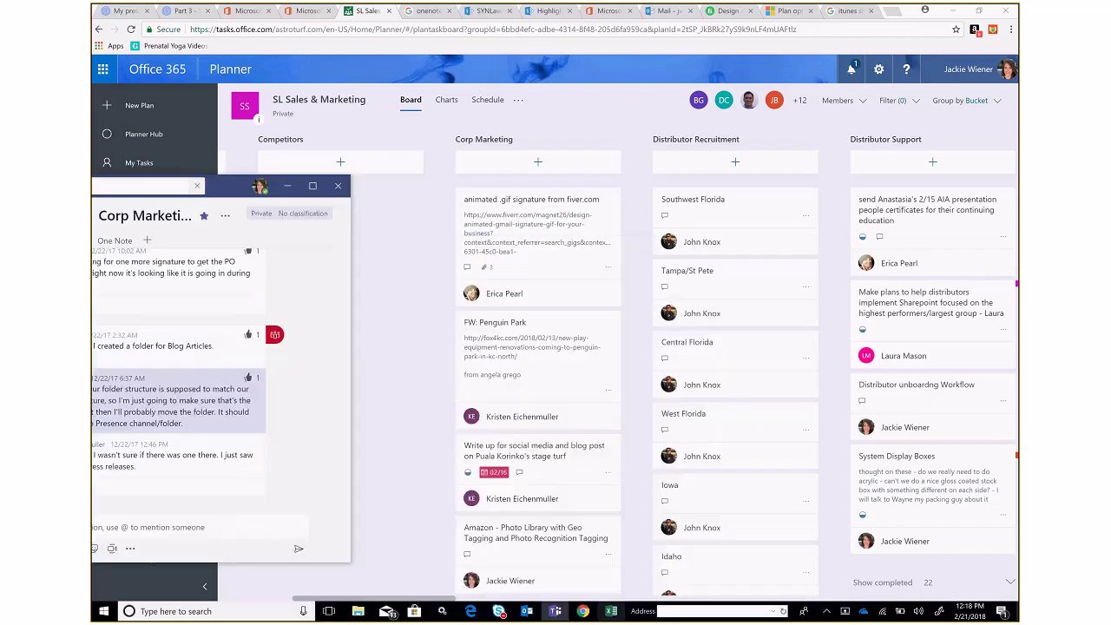
key(alt+Tab)
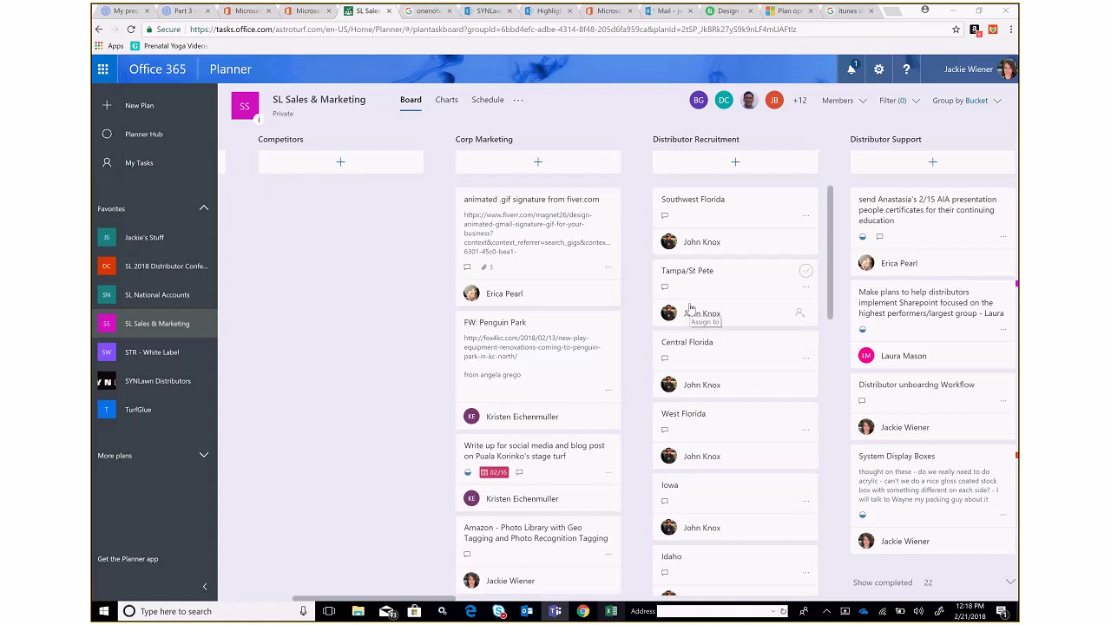
click(501, 229)
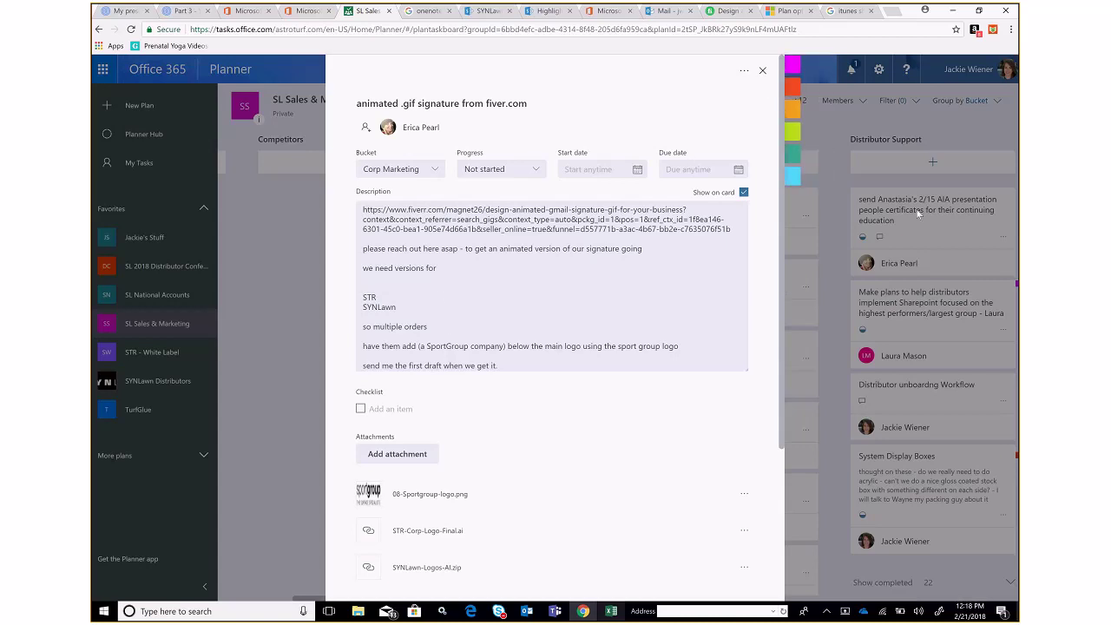
mouse_move(675, 500)
click(665, 496)
click(743, 192)
click(369, 129)
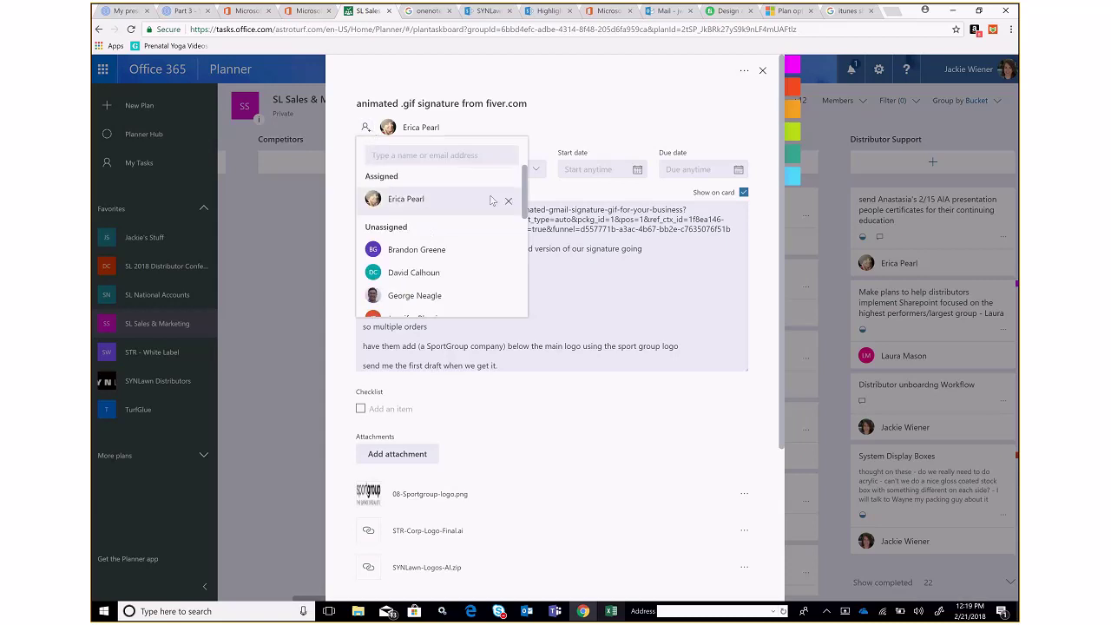
click(601, 122)
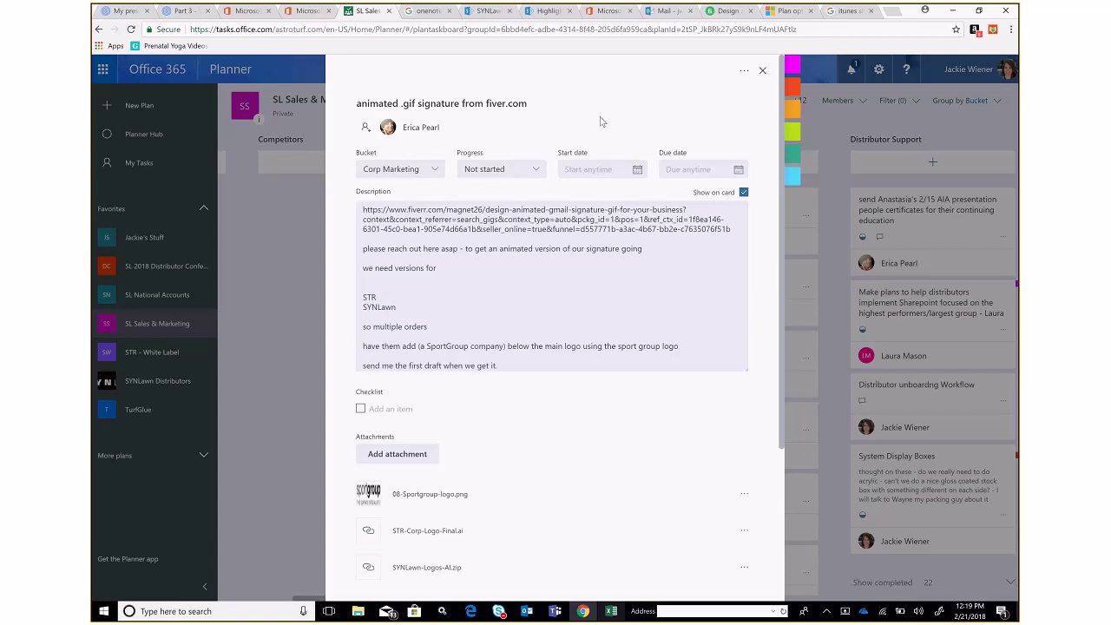
click(397, 174)
click(397, 174)
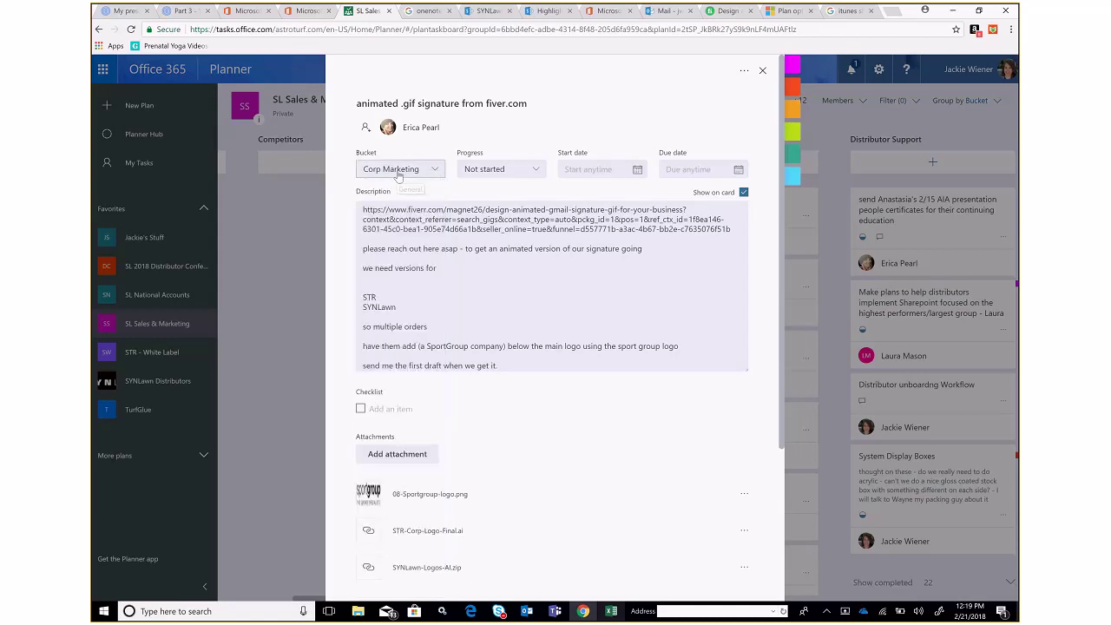
click(465, 168)
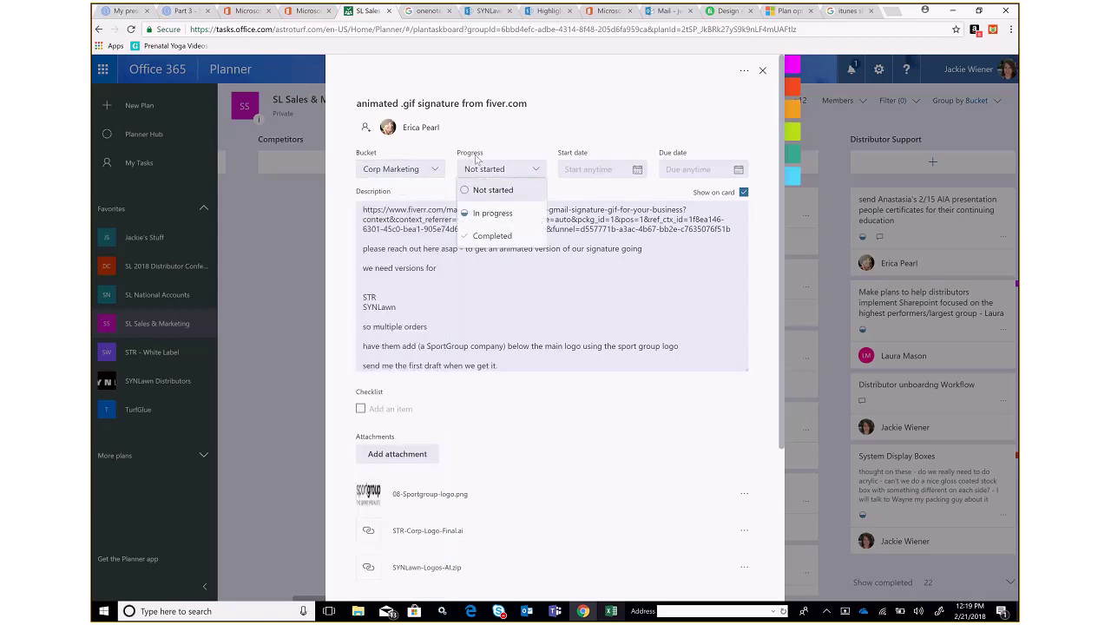
click(580, 143)
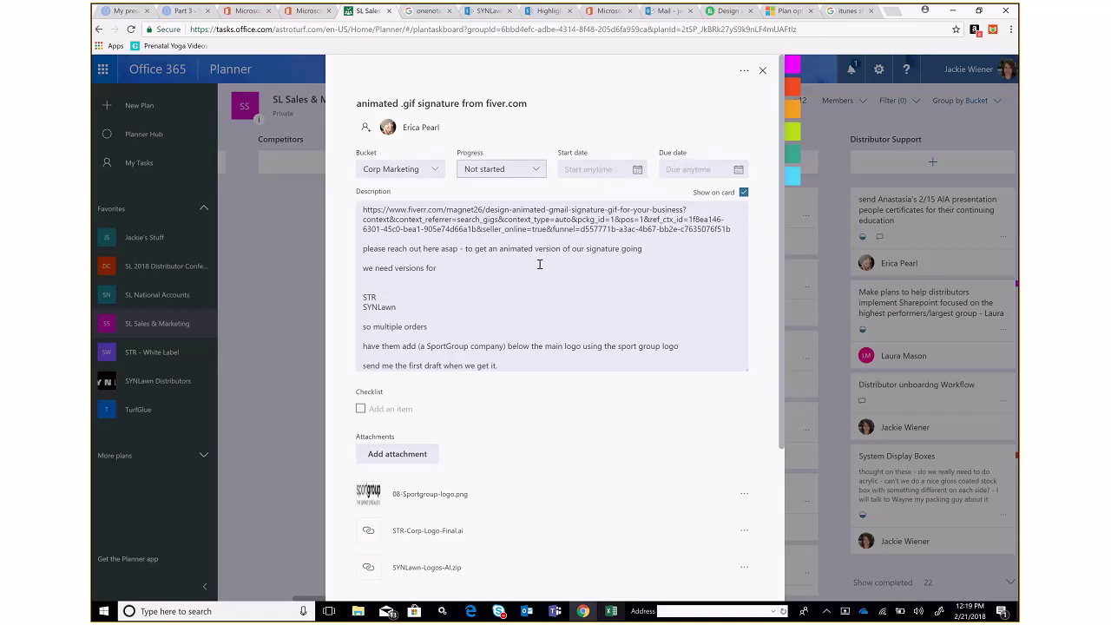
scroll(447, 315, down, 1)
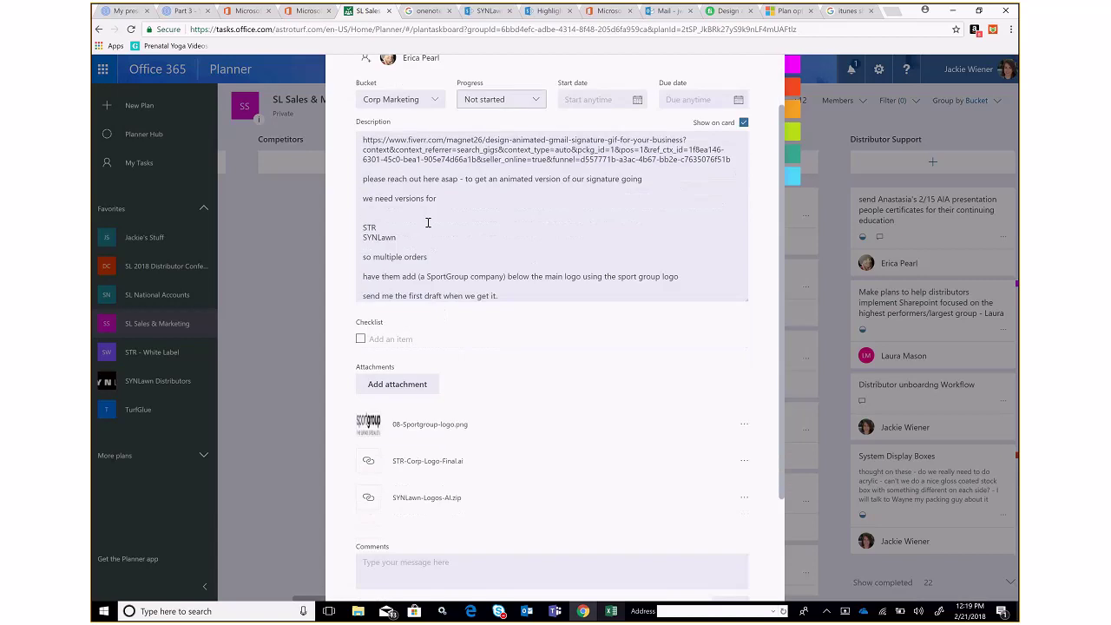
Add checklist items 'Contact fiver guy', 'Approve the design' and 'Implement standard signature to teams'
click(390, 338)
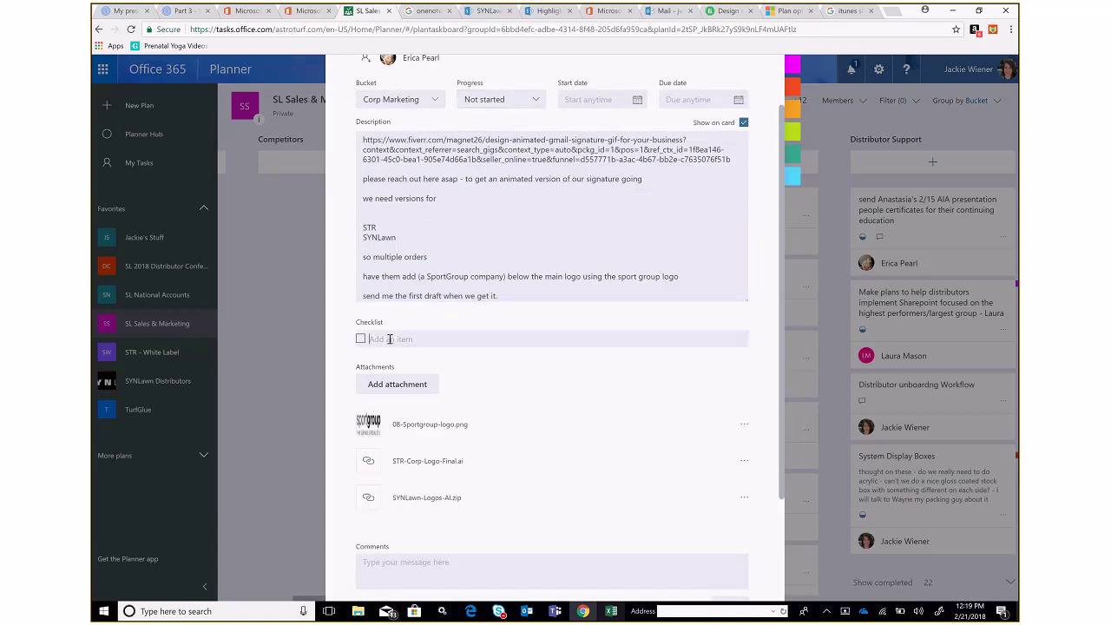
text(Contact fiver guy)
key(Return)
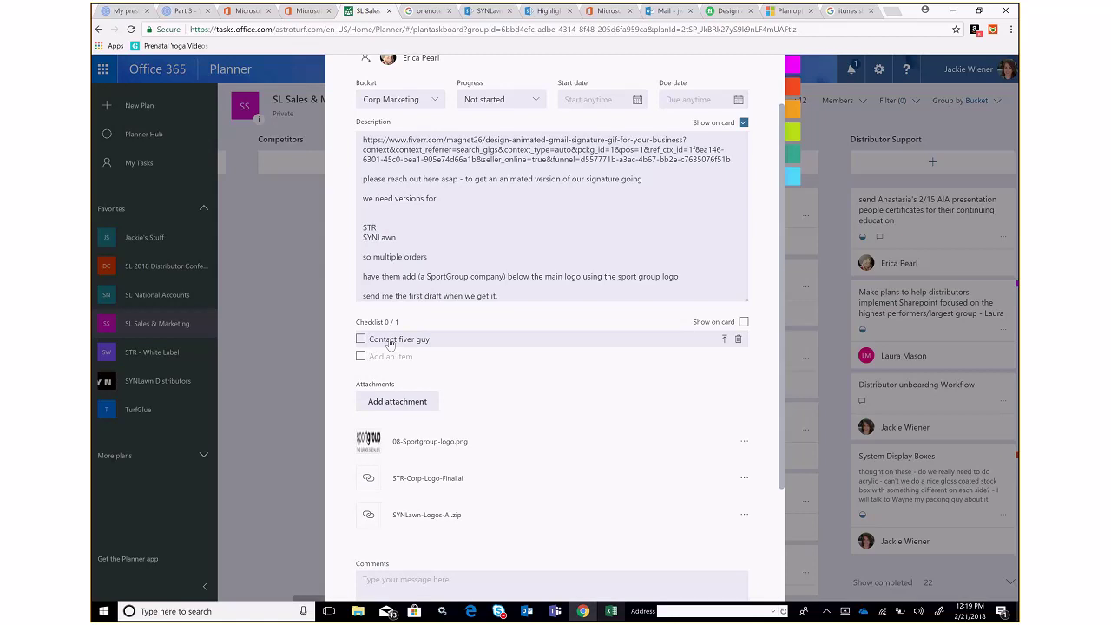
text(Approve the design)
key(Return)
text(IMpl)
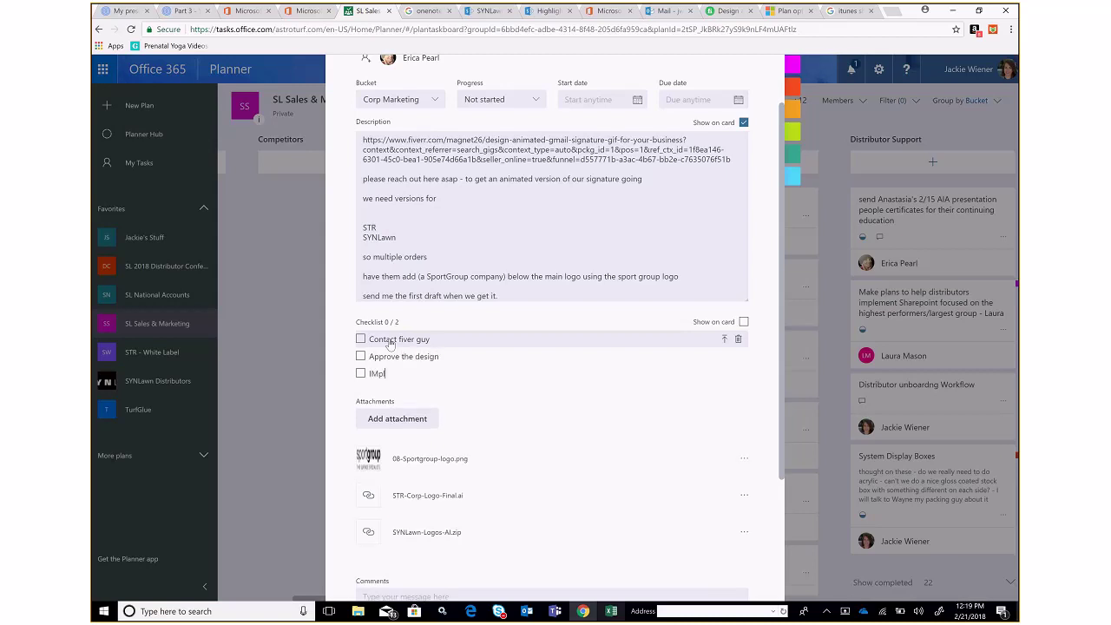
key(BackSpace)
key(BackSpace)
key(BackSpace)
text(mplement standard signature to teams)
key(Return)
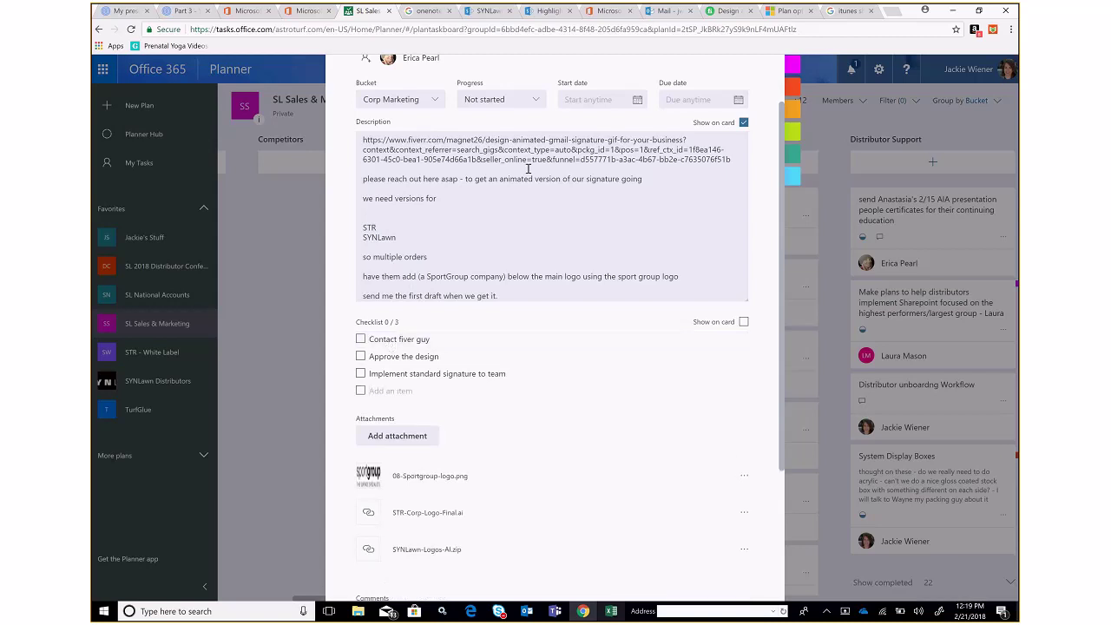
Dismiss the autofill popup and turn on Show on card for the checklist
click(386, 389)
key(Escape)
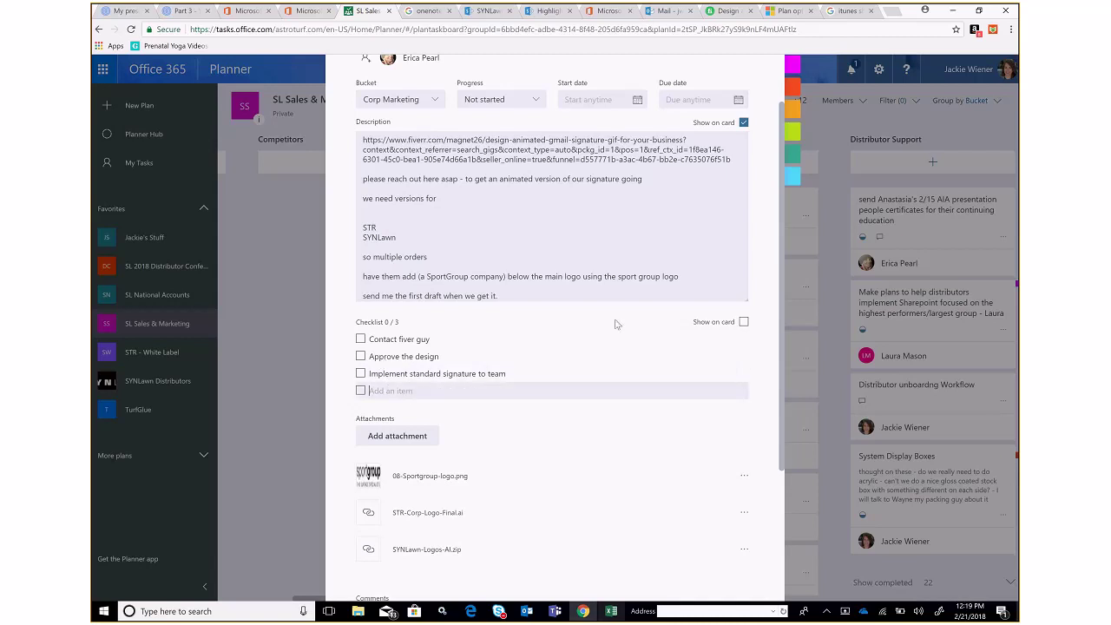
click(743, 322)
scroll(582, 316, down, 3)
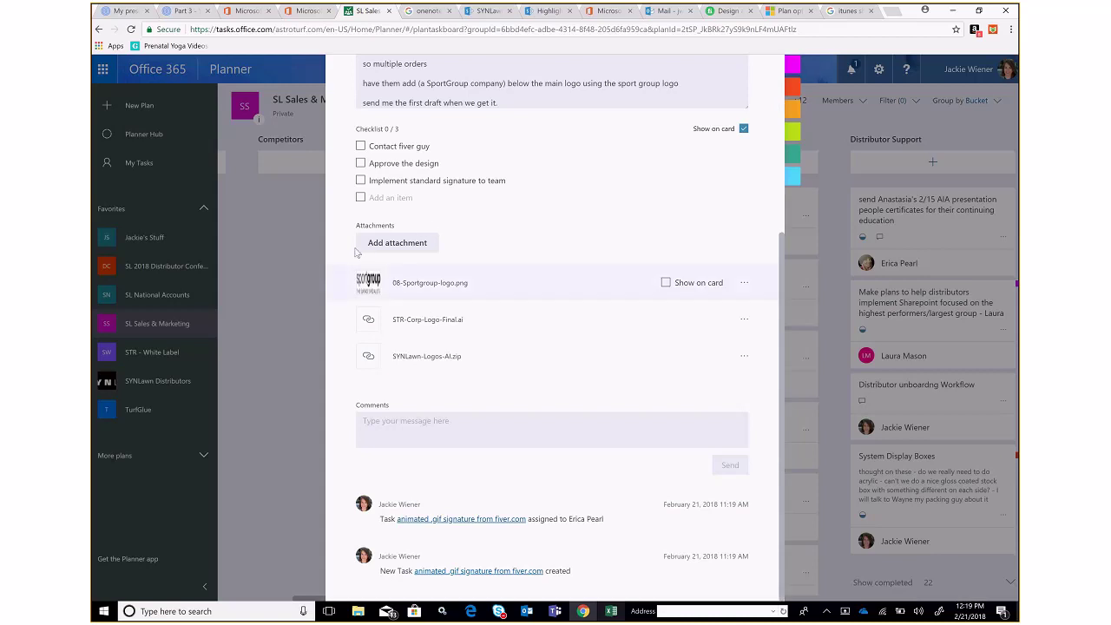
scroll(430, 285, up, 2)
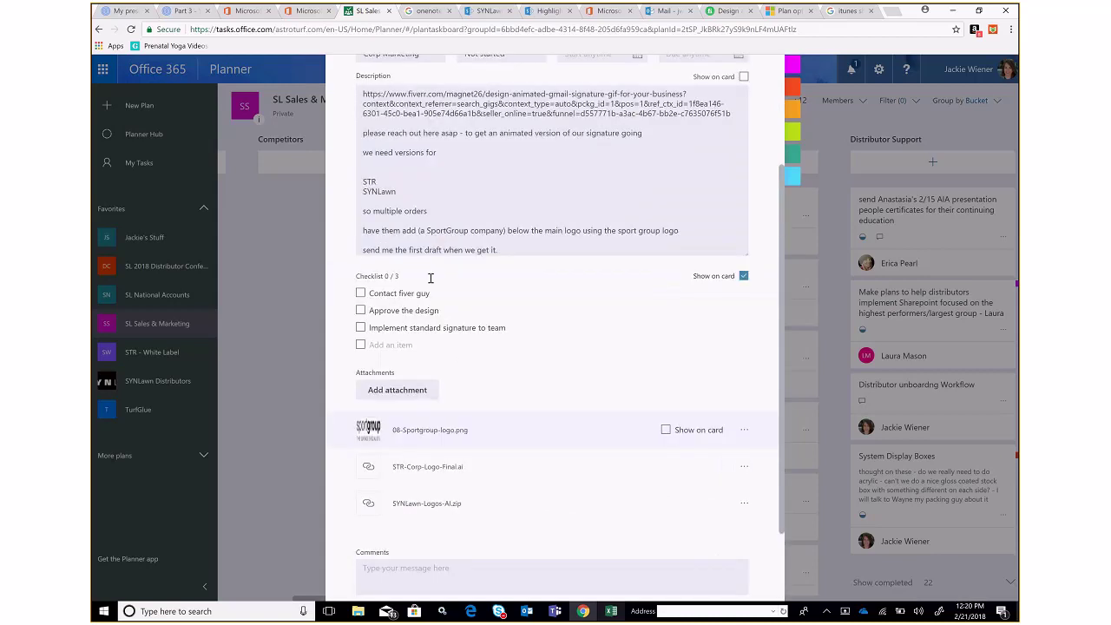
scroll(431, 278, up, 2)
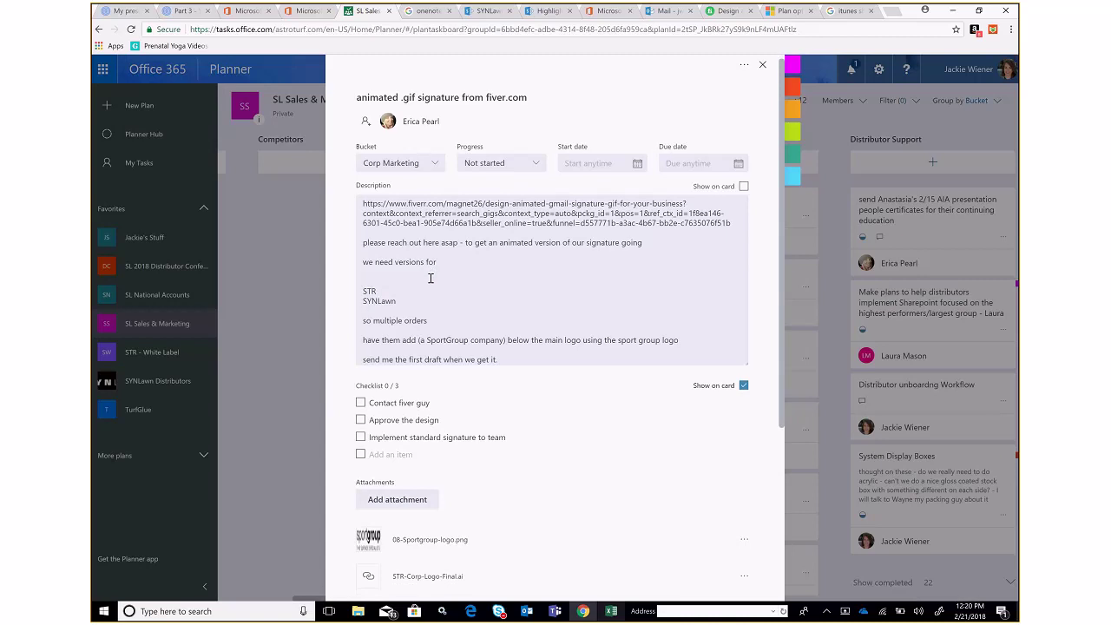
scroll(430, 278, down, 3)
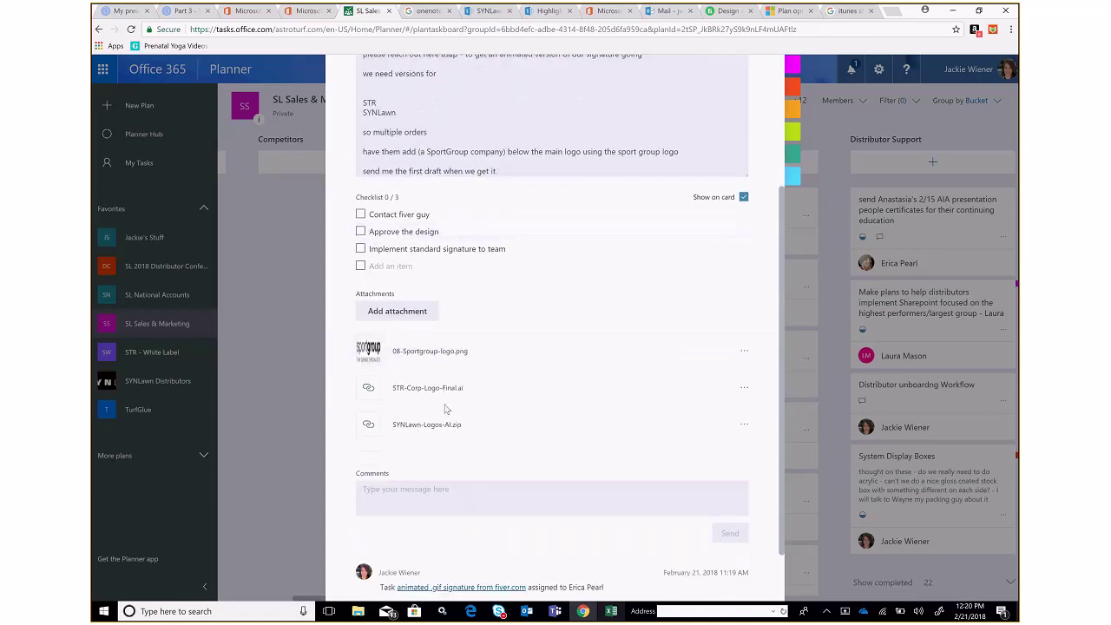
scroll(526, 320, up, 1)
scroll(527, 320, up, 1)
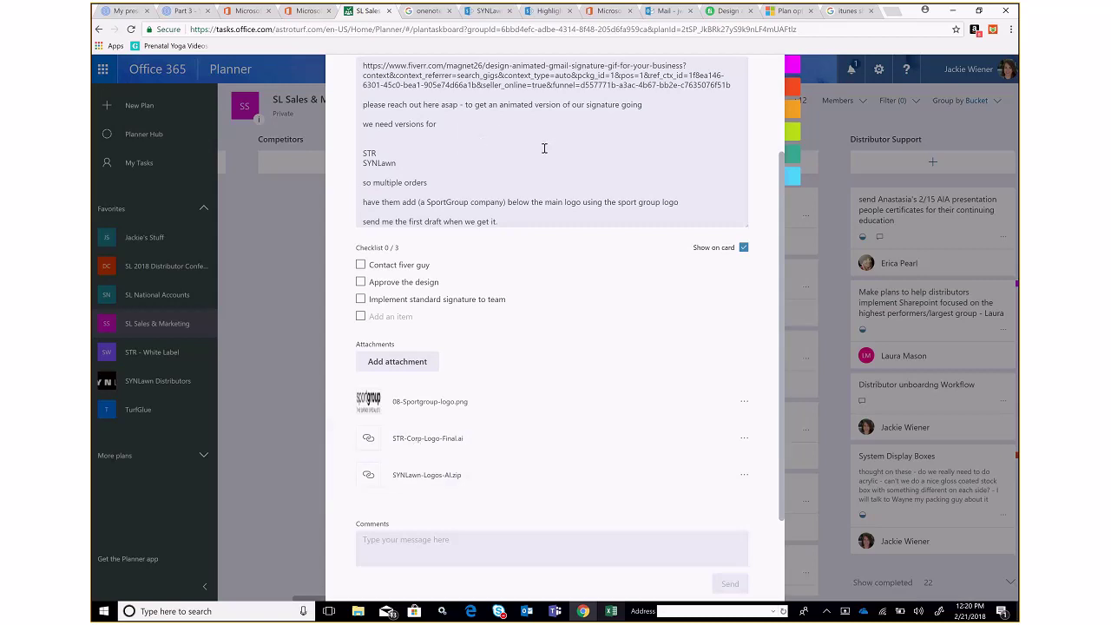
scroll(500, 265, down, 2)
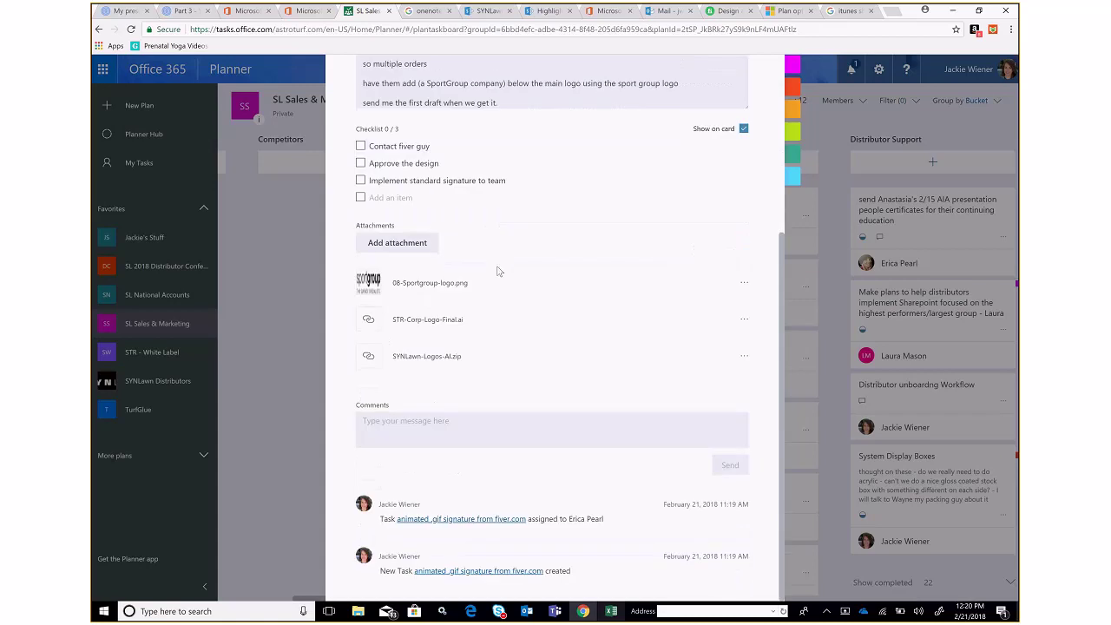
click(475, 429)
text(@jac)
text(kie - I)
text( reached out the)
text( t)
text(ive)
text(r guy awi)
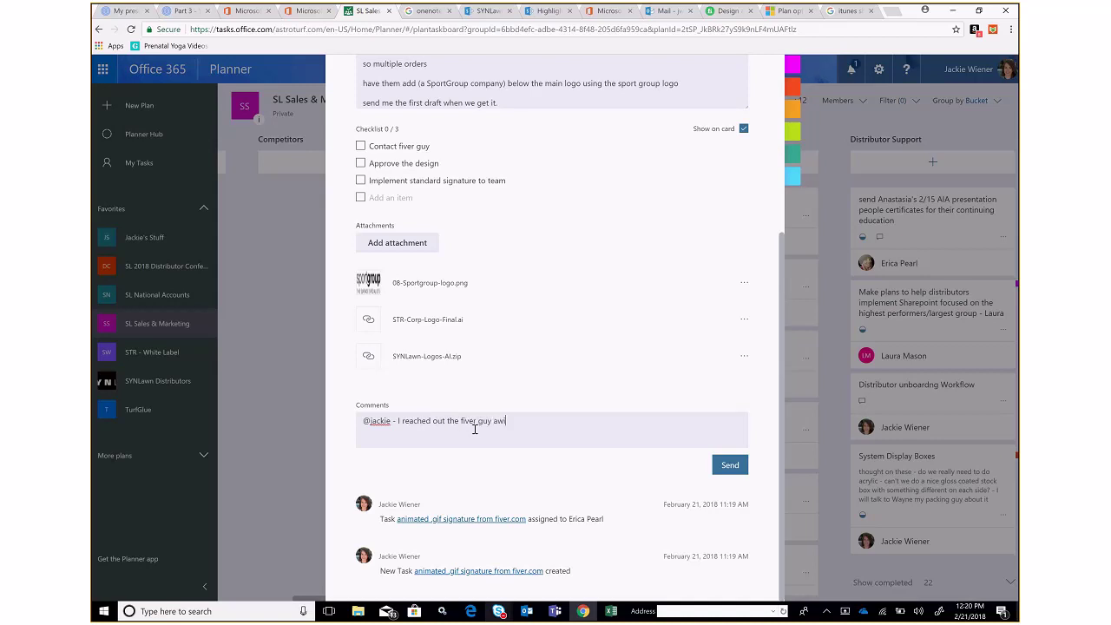
text( waiting for reply)
key(ctrl+shift+Left)
key(ctrl+shift+Left)
key(ctrl+shift+Left)
key(ctrl+shift+Left)
key(shift+Home)
key(BackSpace)
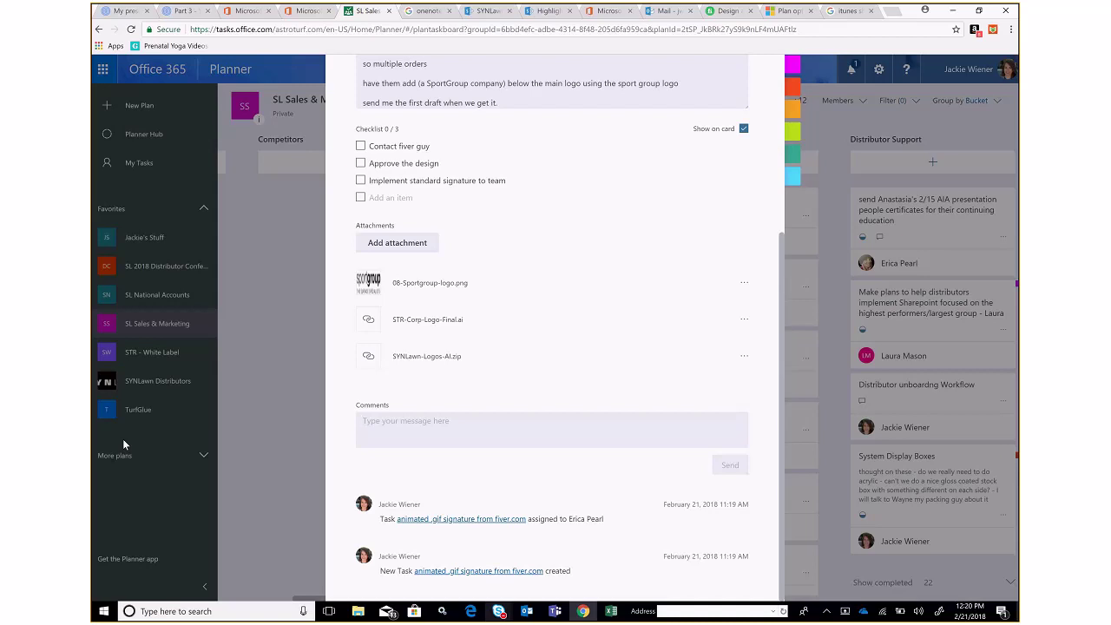
click(382, 417)
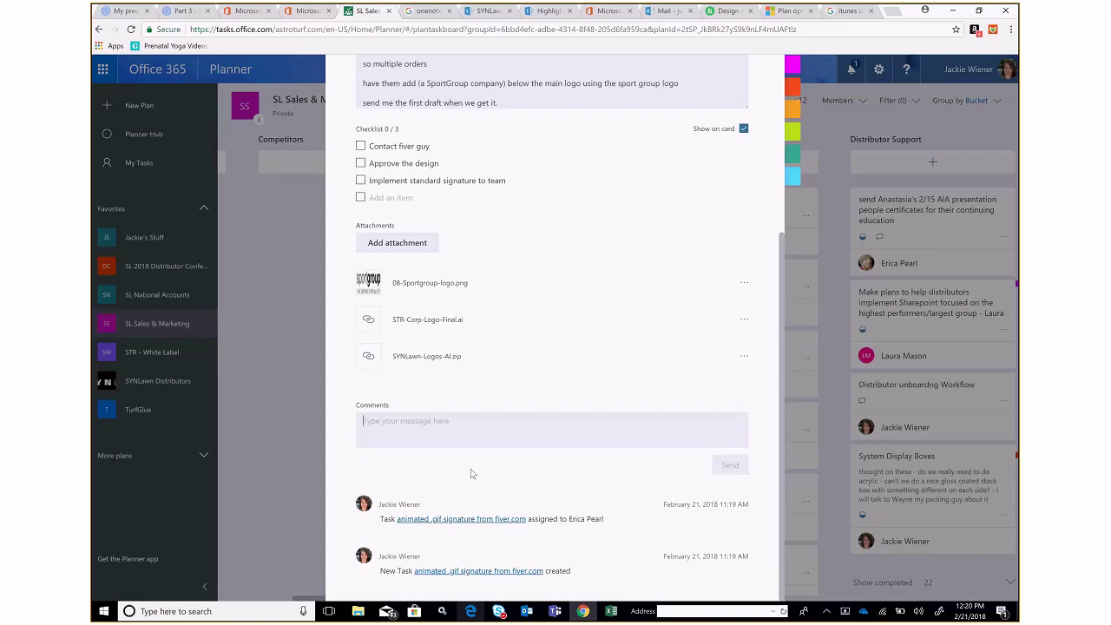
scroll(544, 329, up, 3)
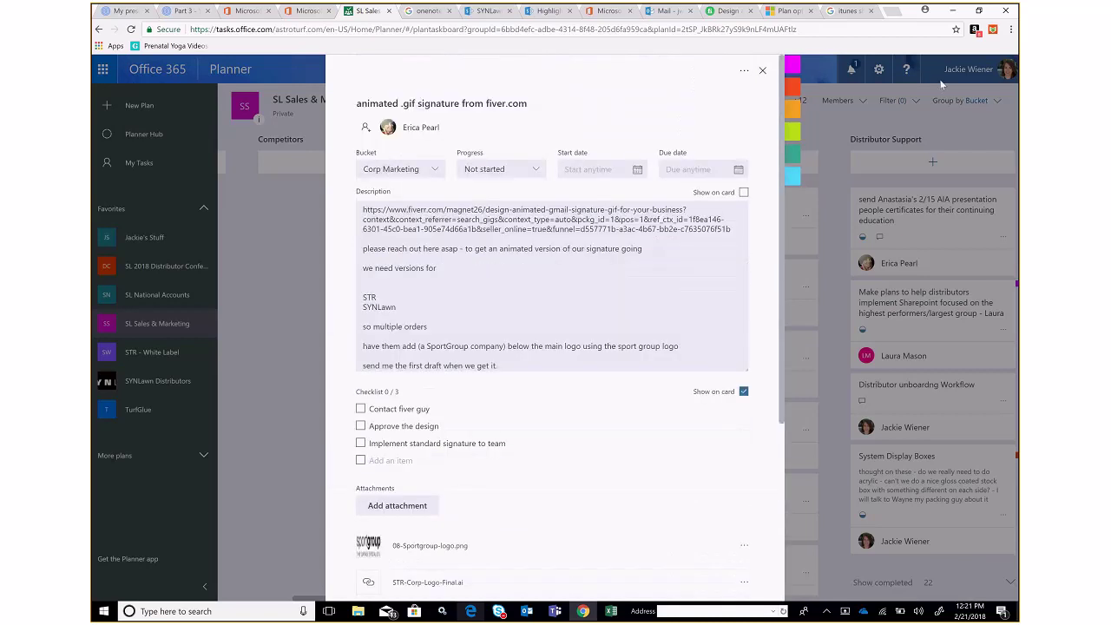
Close the signature task panel and scroll the board over to the Distributor Support tasks
mouse_move(796, 76)
click(760, 72)
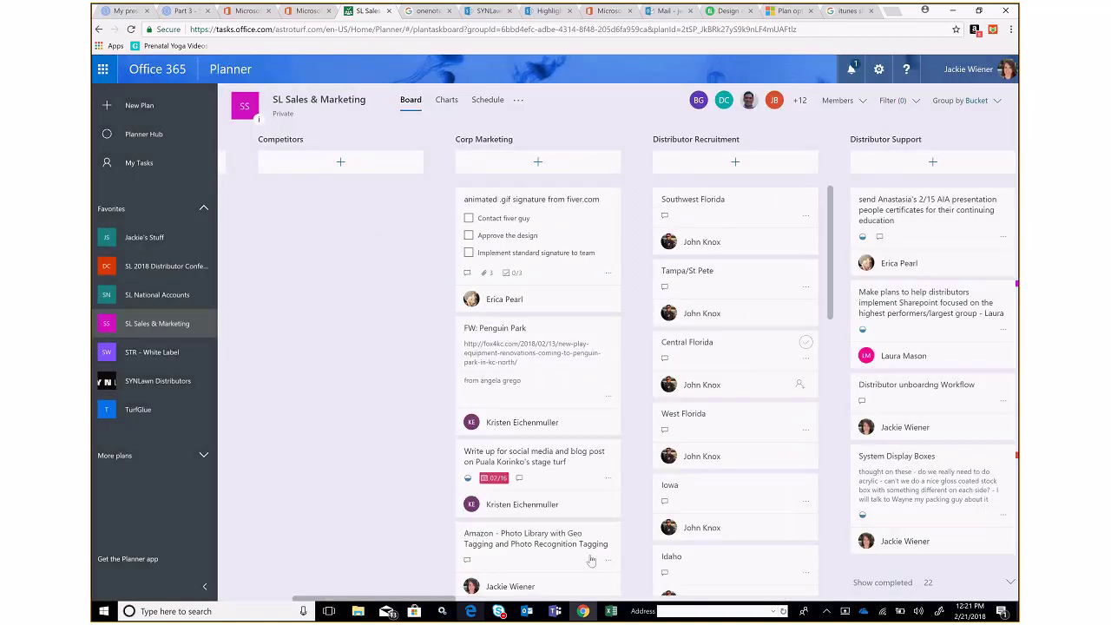
drag(427, 597, 469, 597)
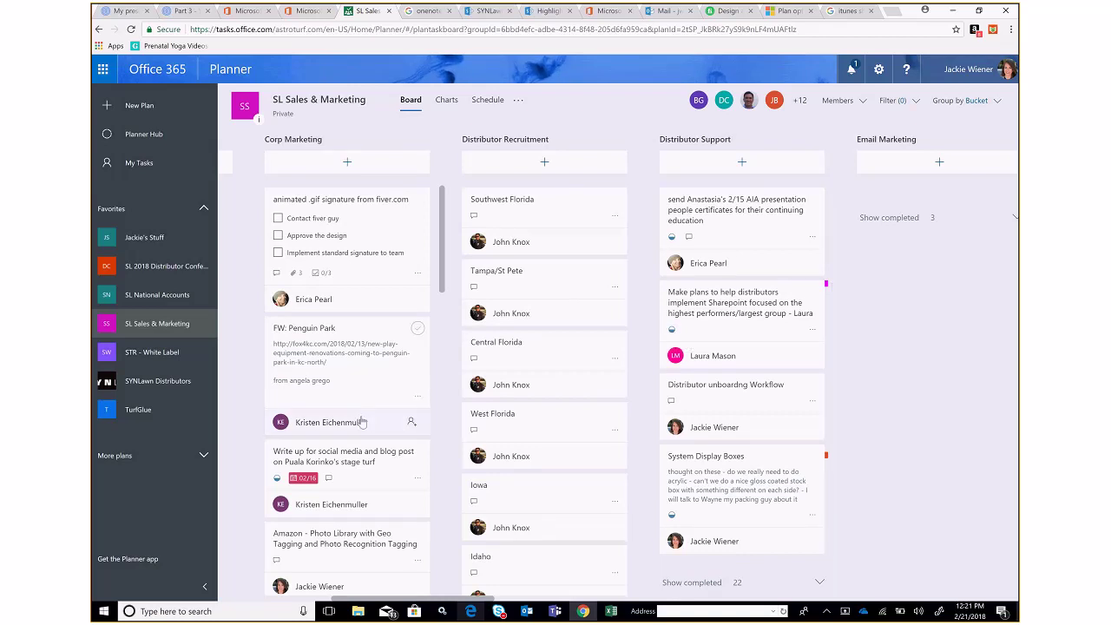
scroll(362, 422, down, 8)
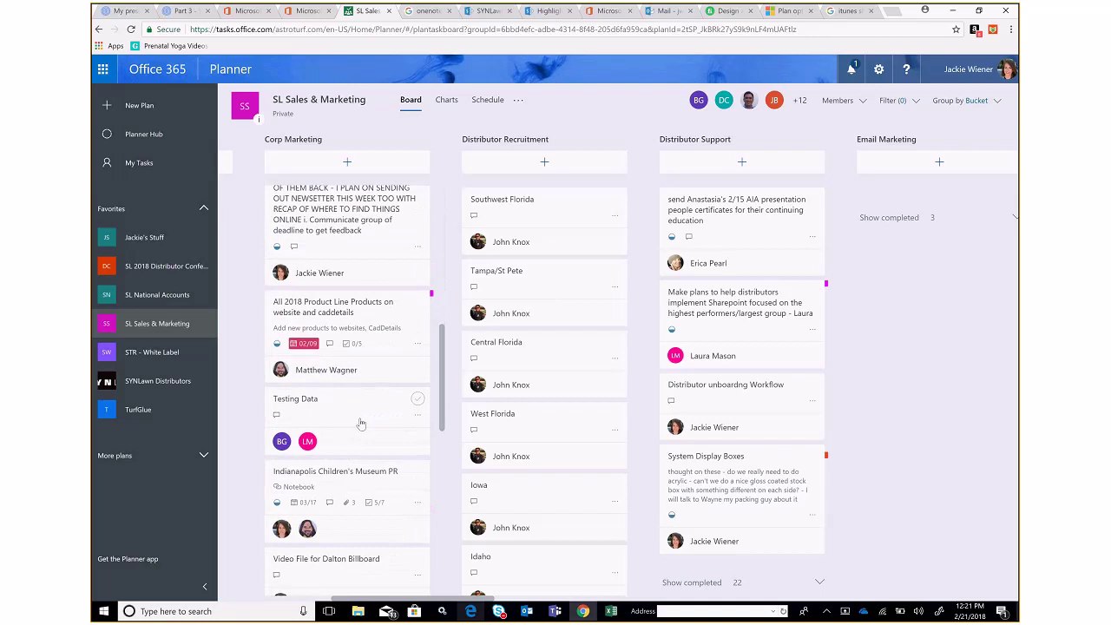
drag(804, 271, 690, 228)
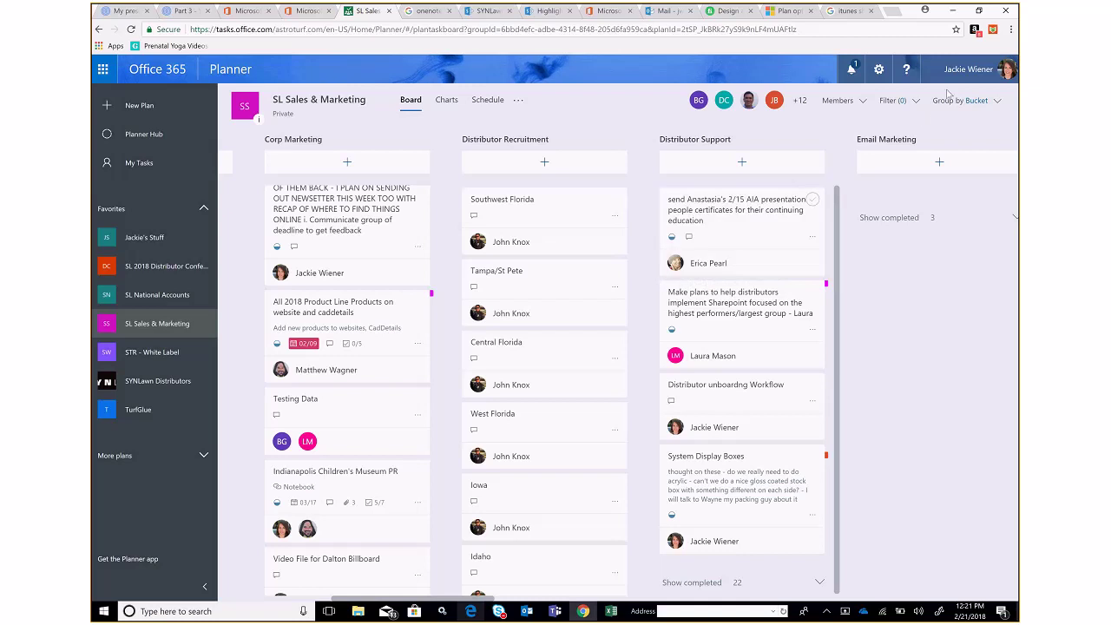
Group the board by Assigned to and scroll back to the Unassigned column
click(992, 103)
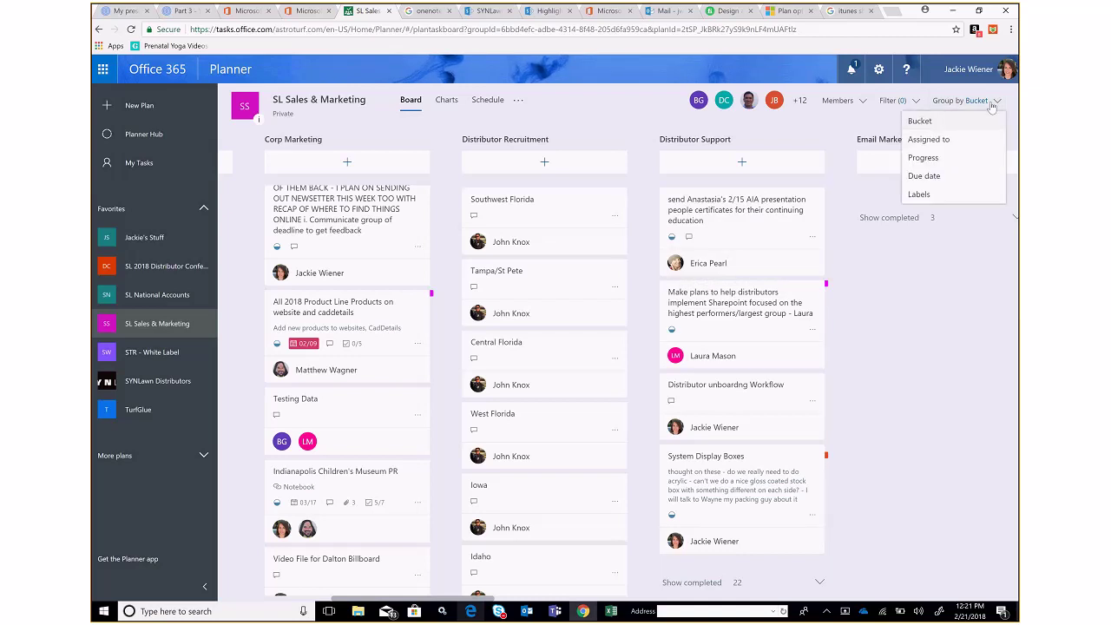
click(920, 139)
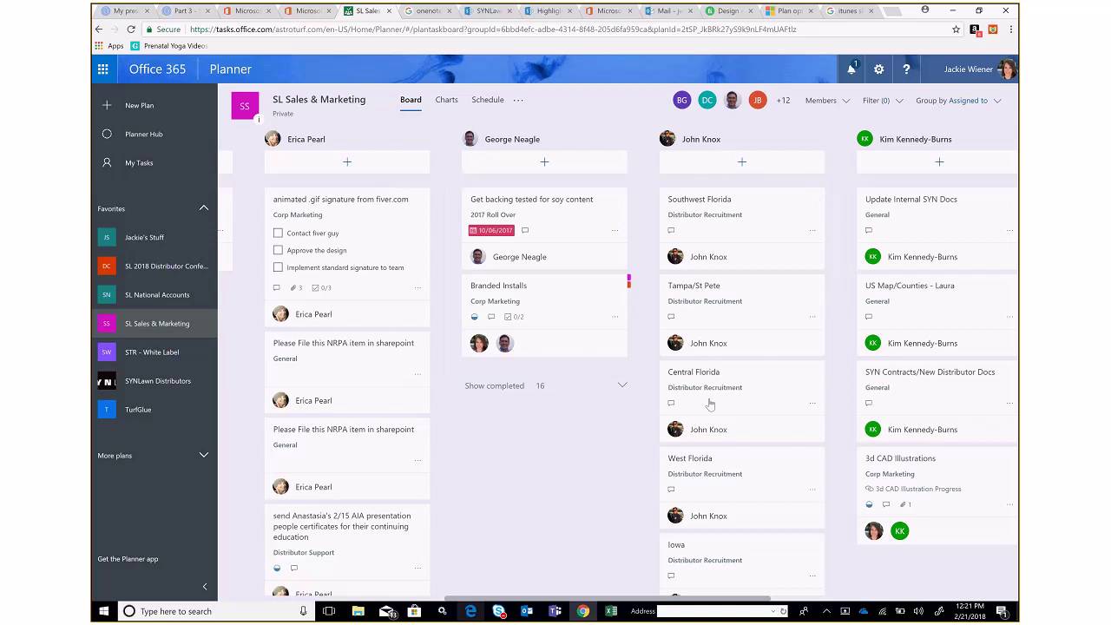
click(415, 597)
click(415, 597)
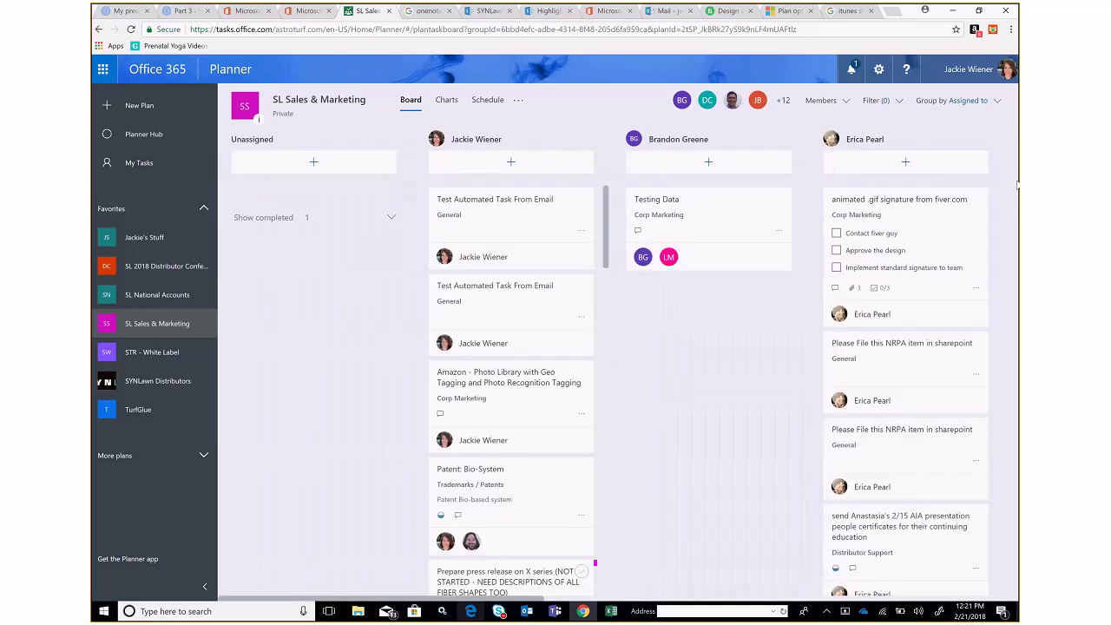
Regroup the board by Progress, then by Due date
click(978, 104)
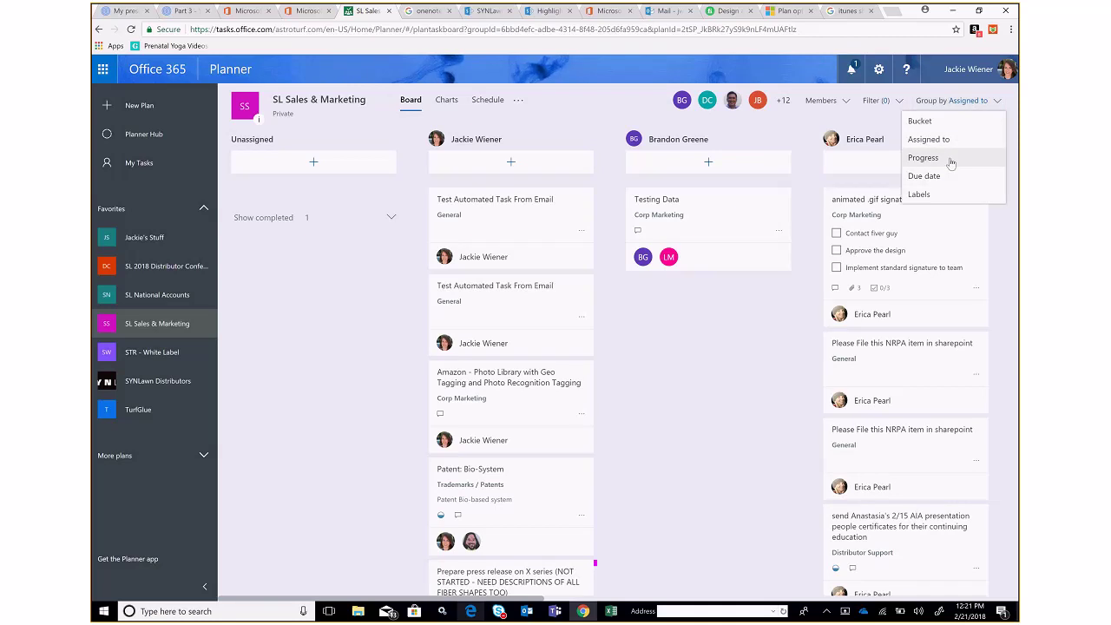
click(950, 161)
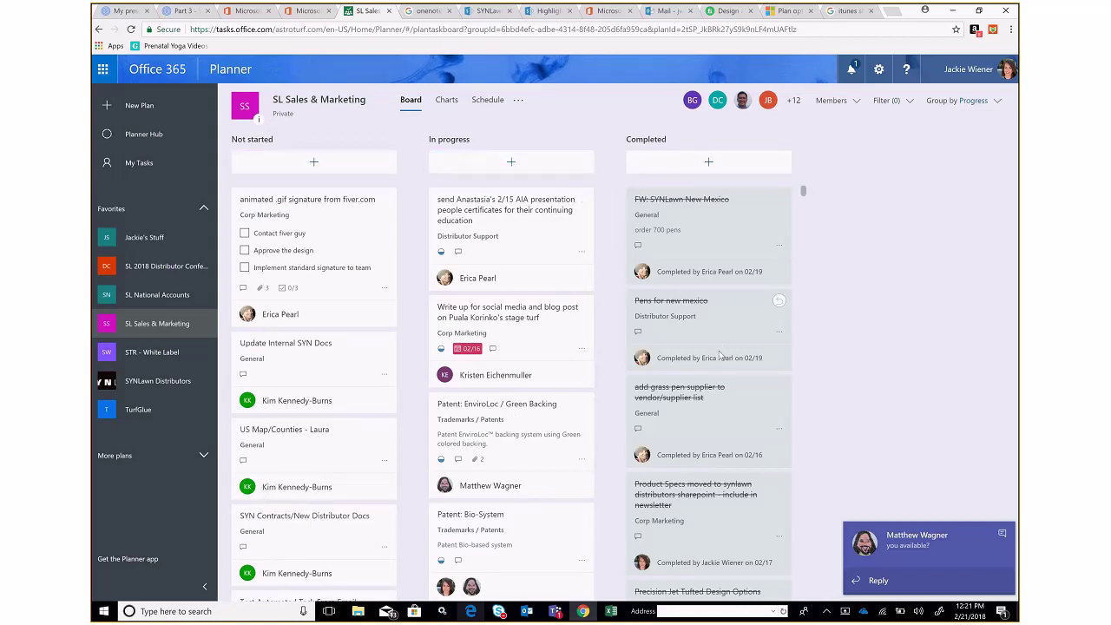
click(979, 103)
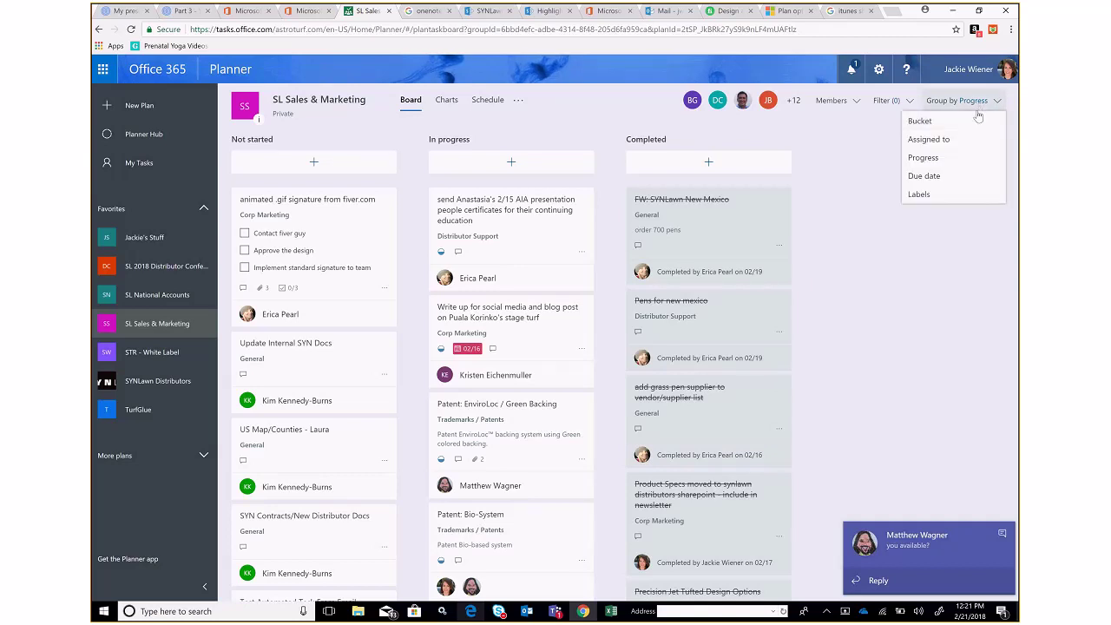
click(952, 177)
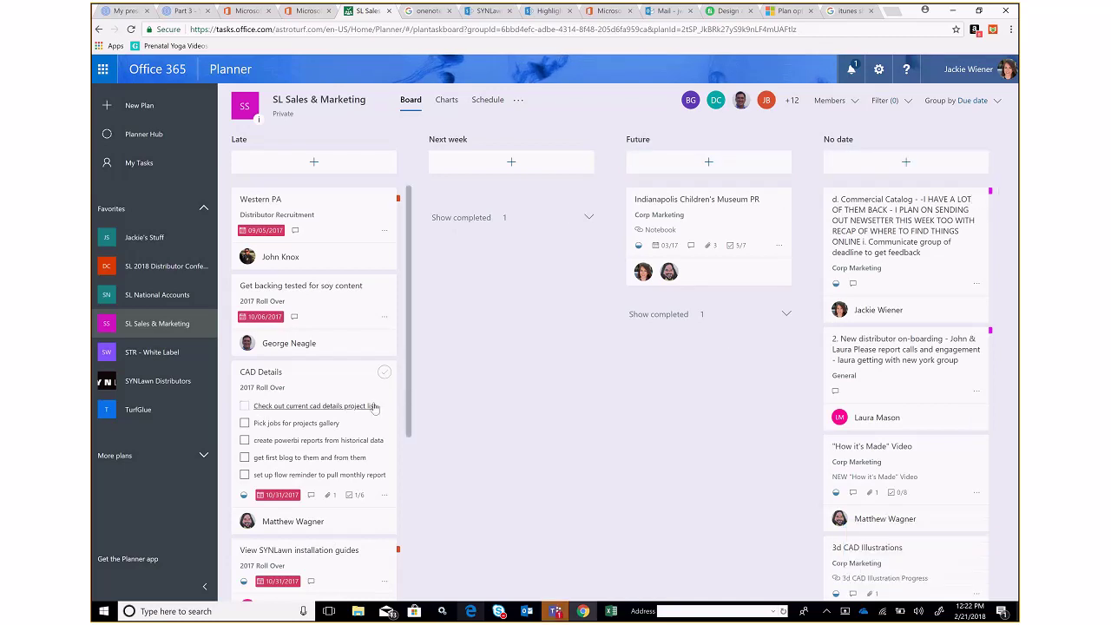
Group the SL Sales & Marketing board by Labels and review the Scrum Topic column's cards
scroll(375, 408, down, 3)
scroll(375, 407, up, 3)
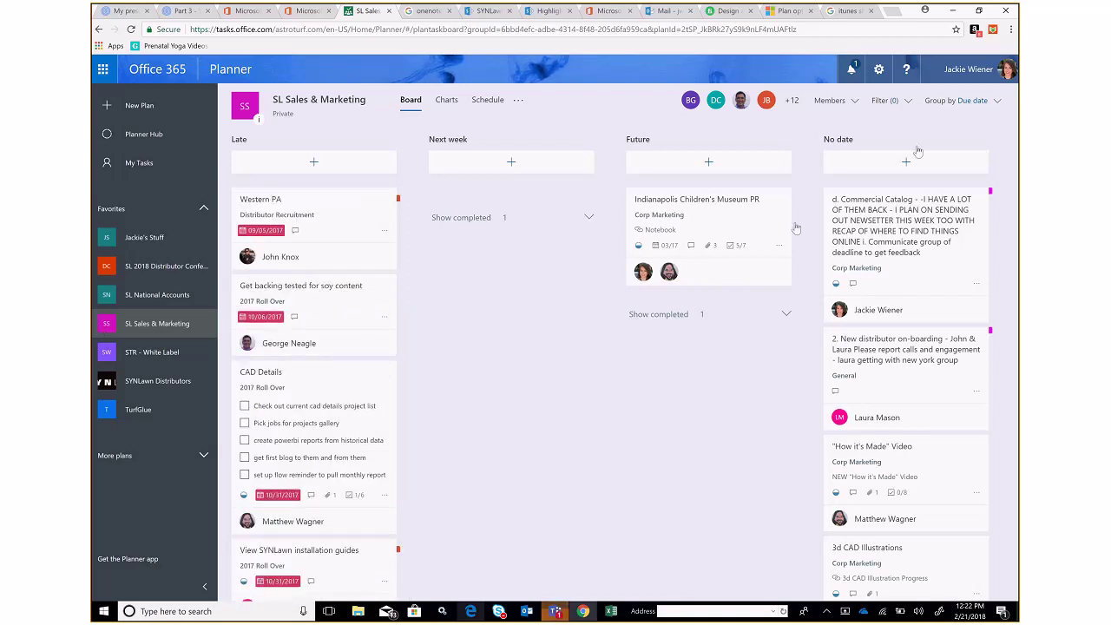
click(969, 104)
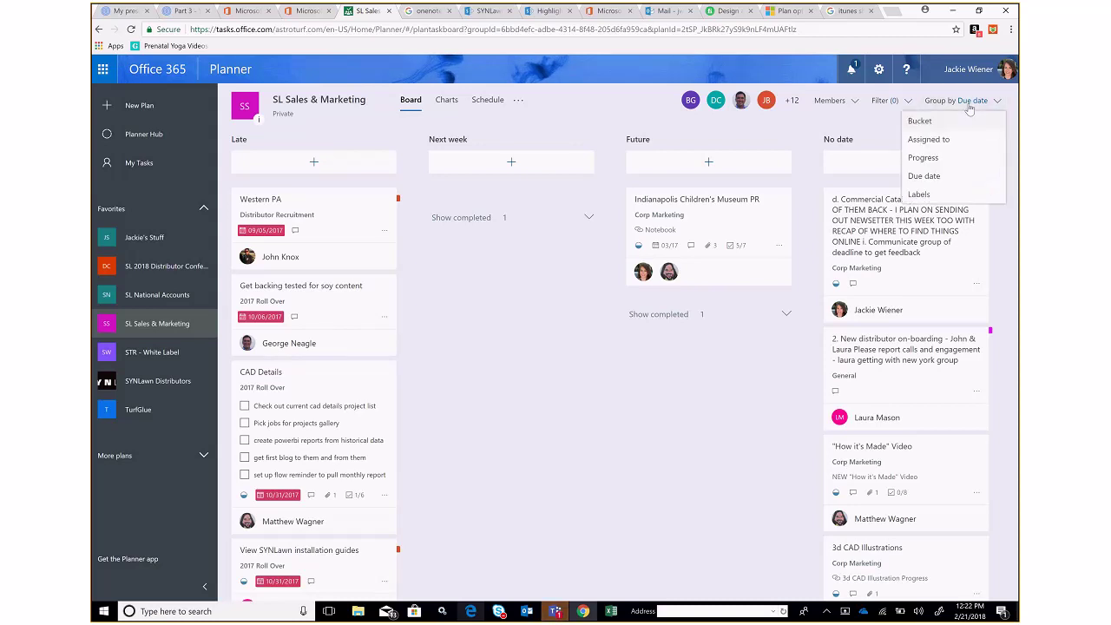
click(918, 195)
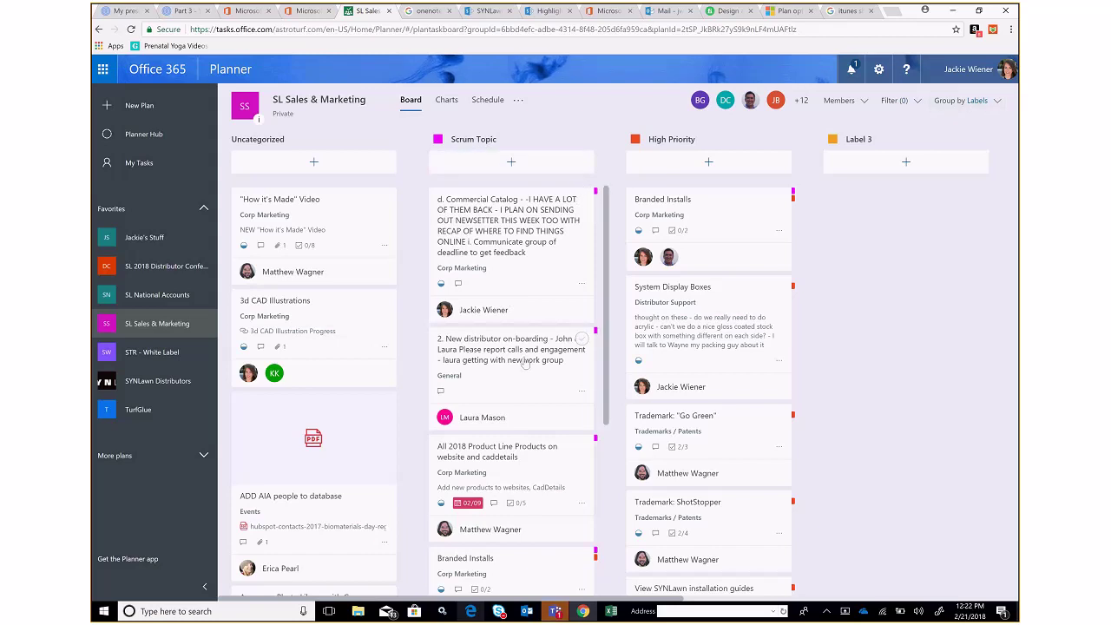
scroll(605, 486, down, 2)
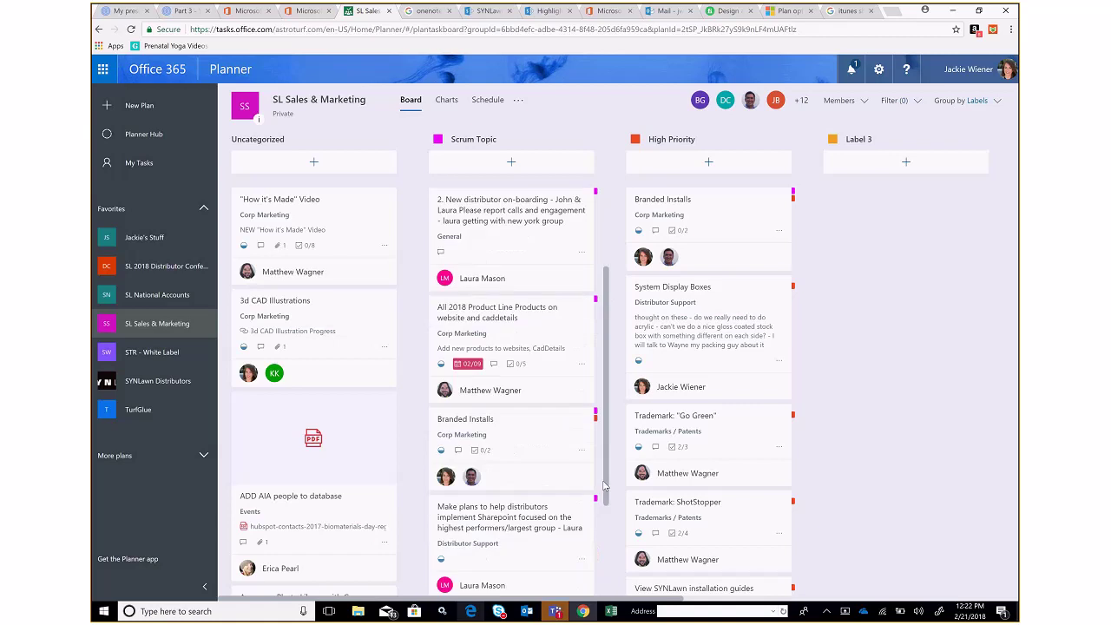
scroll(605, 486, down, 1)
scroll(605, 486, up, 3)
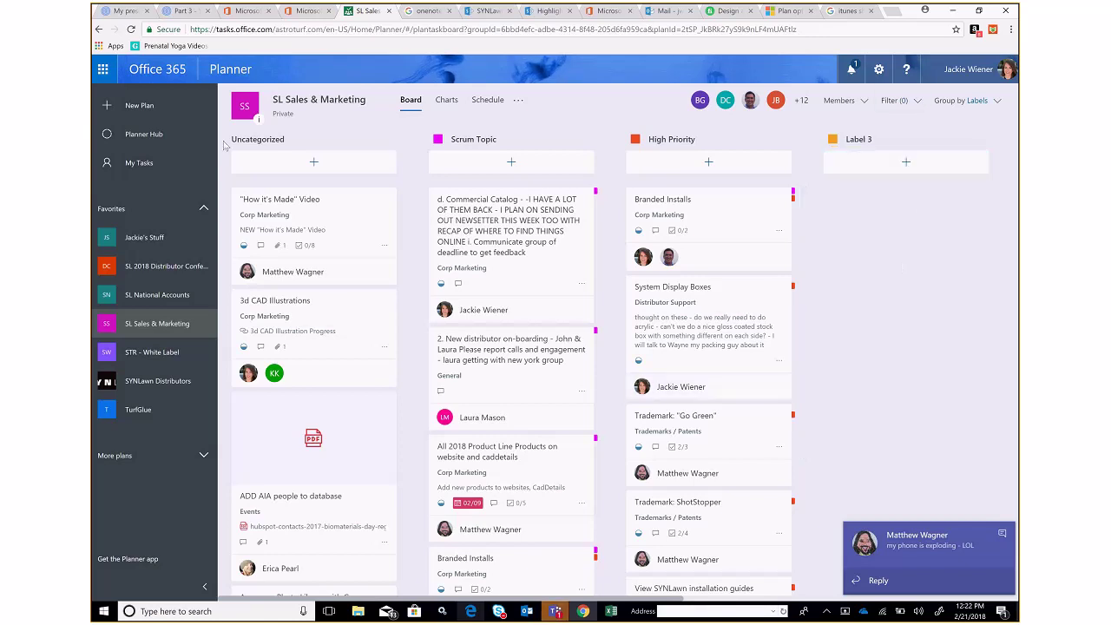
View the plan's Charts grouped by Assigned to, then go back to the bucket Board
click(446, 100)
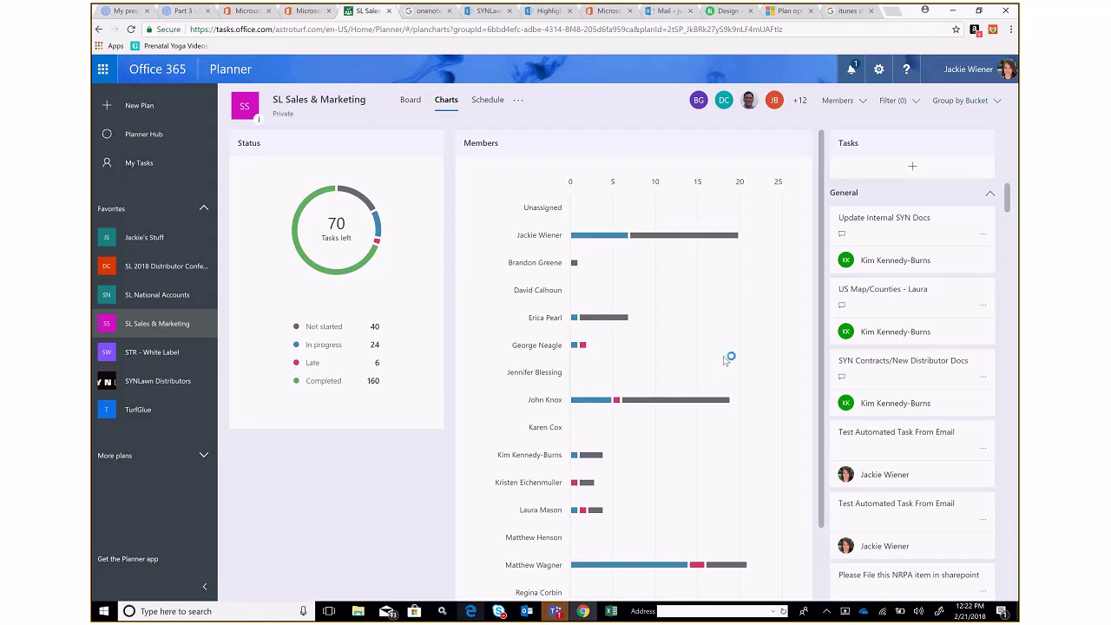
click(979, 102)
click(962, 141)
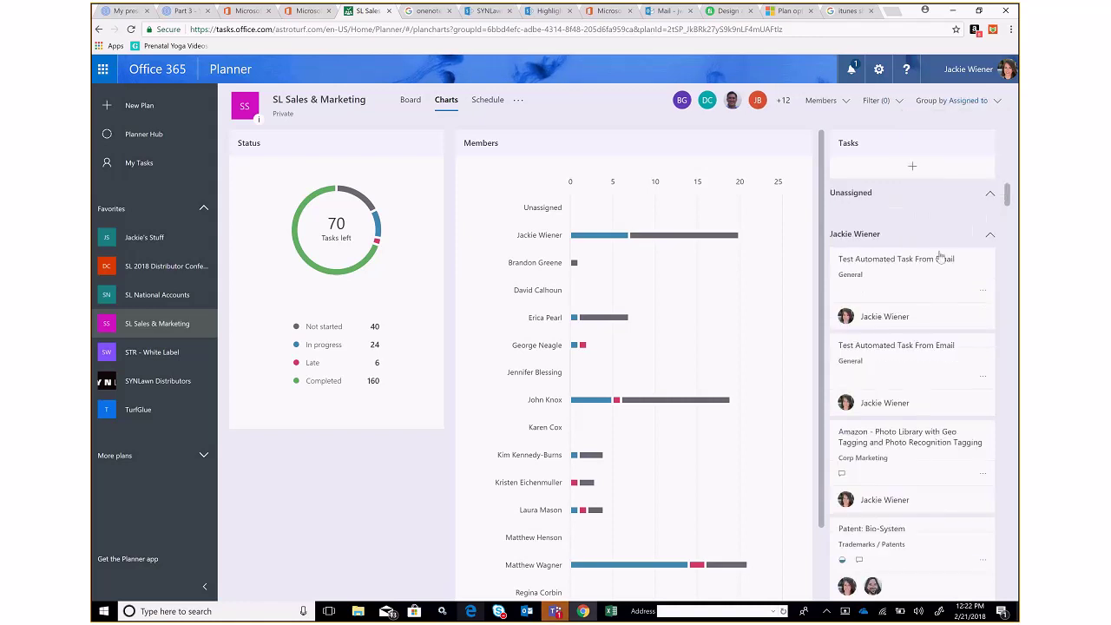
scroll(948, 258, down, 3)
scroll(949, 265, down, 10)
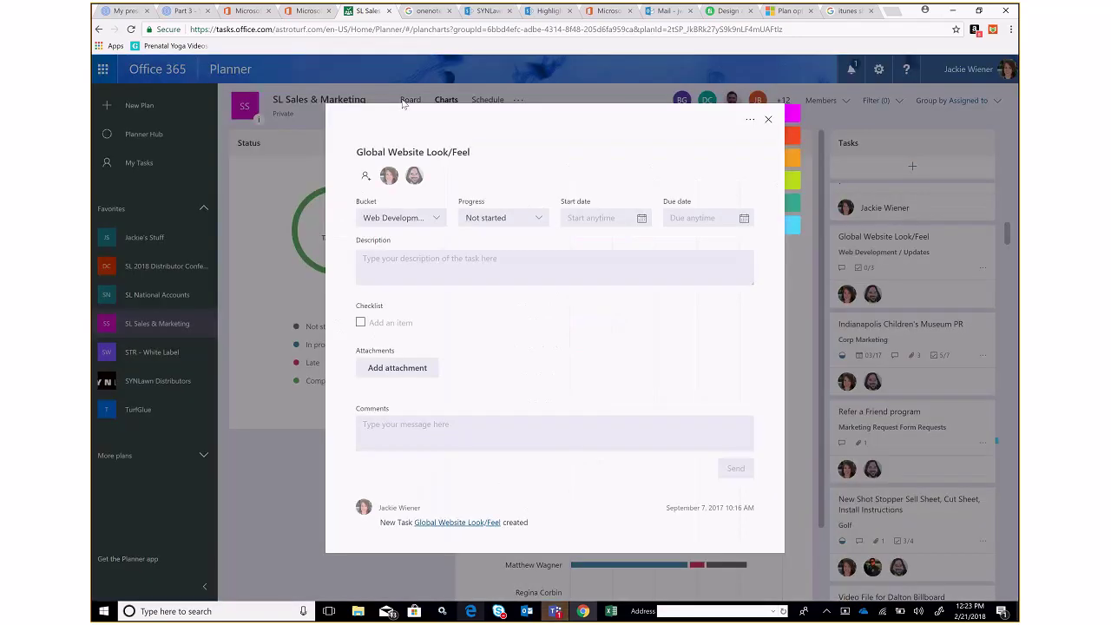
click(402, 101)
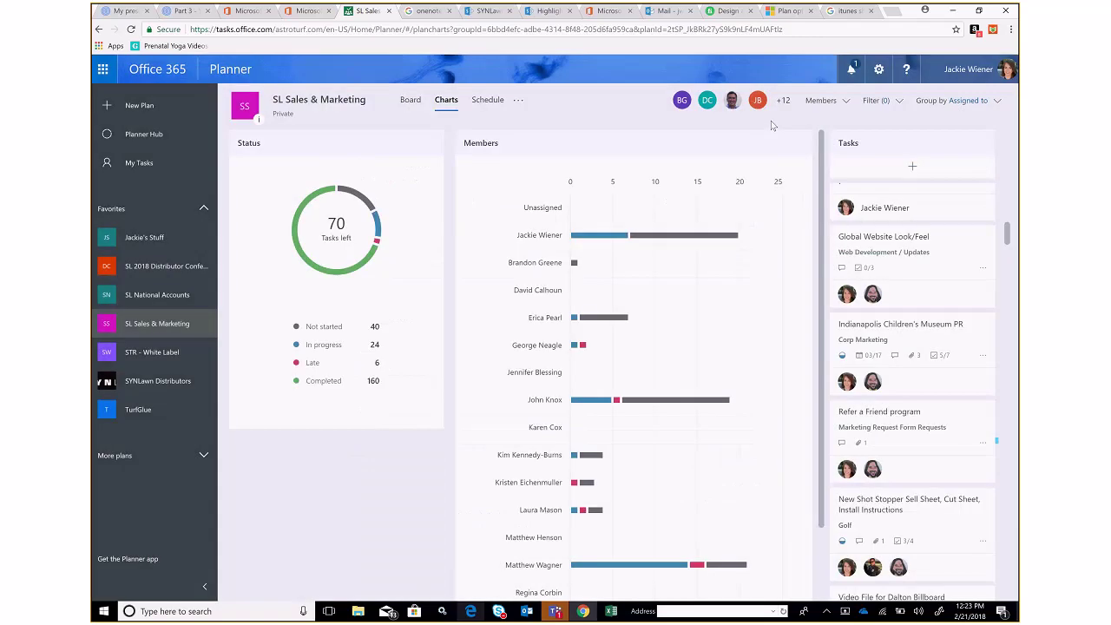
click(409, 102)
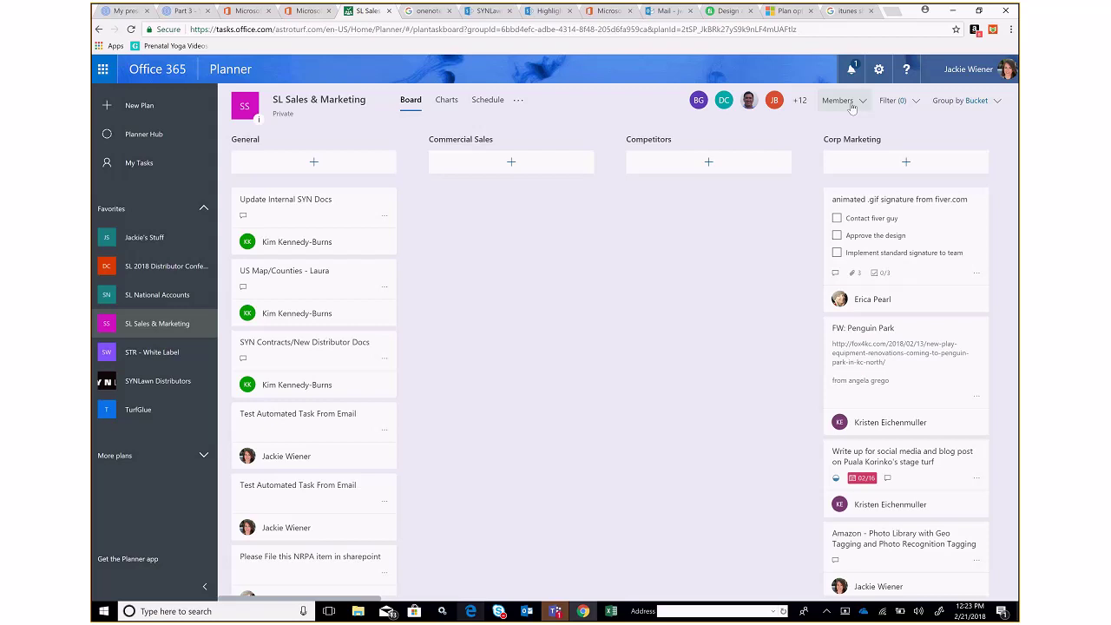
Check the plan's Members list, then switch to My Tasks across all plans
click(851, 104)
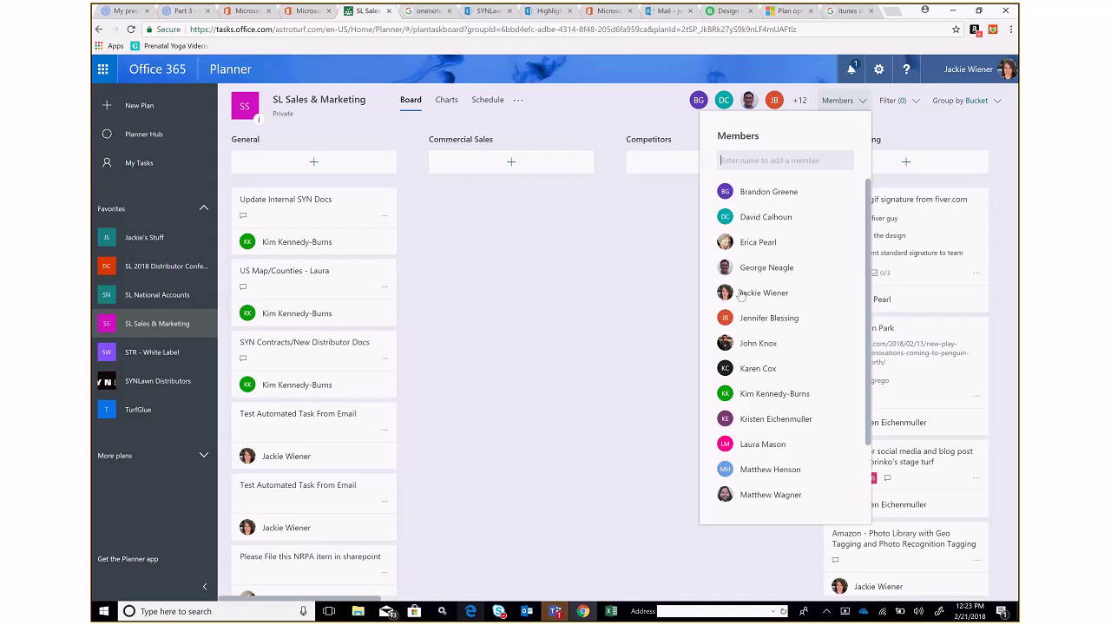
mouse_move(754, 298)
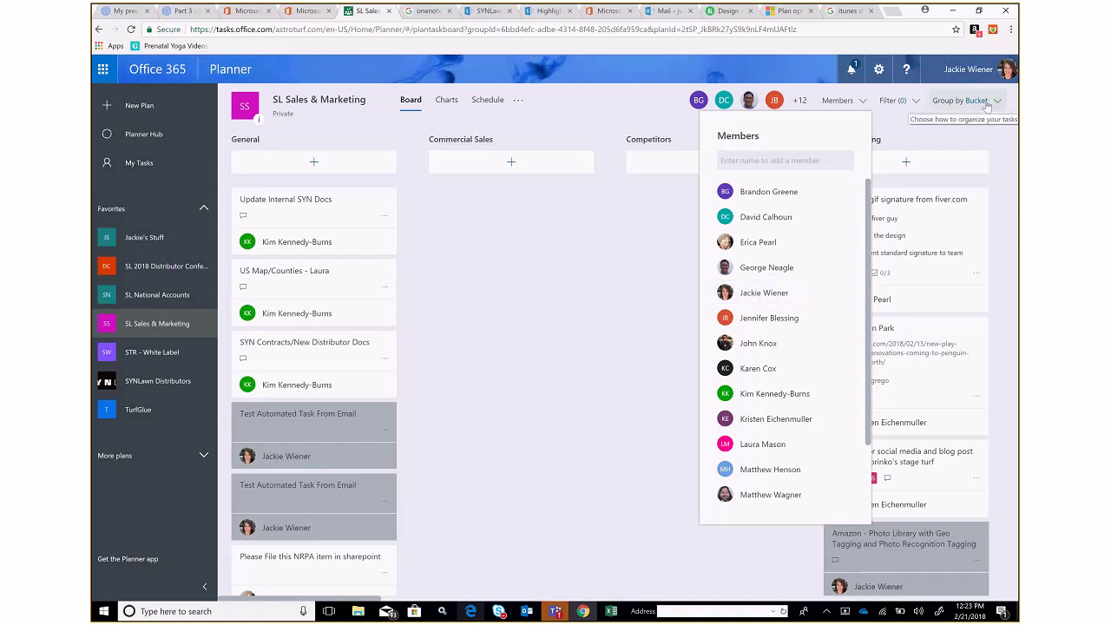
click(489, 297)
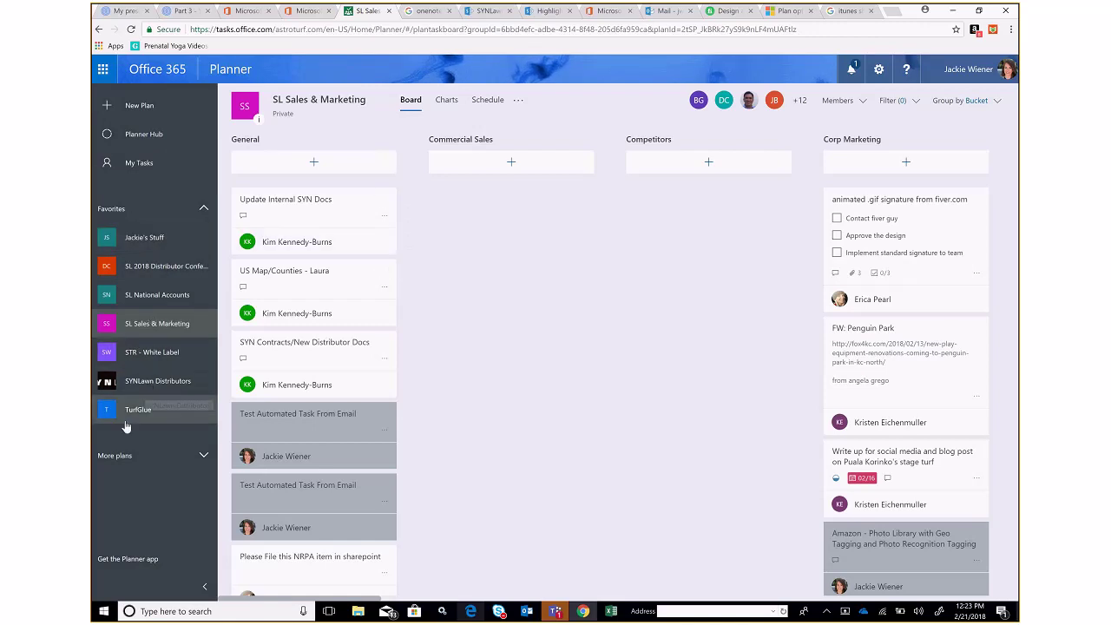
click(133, 165)
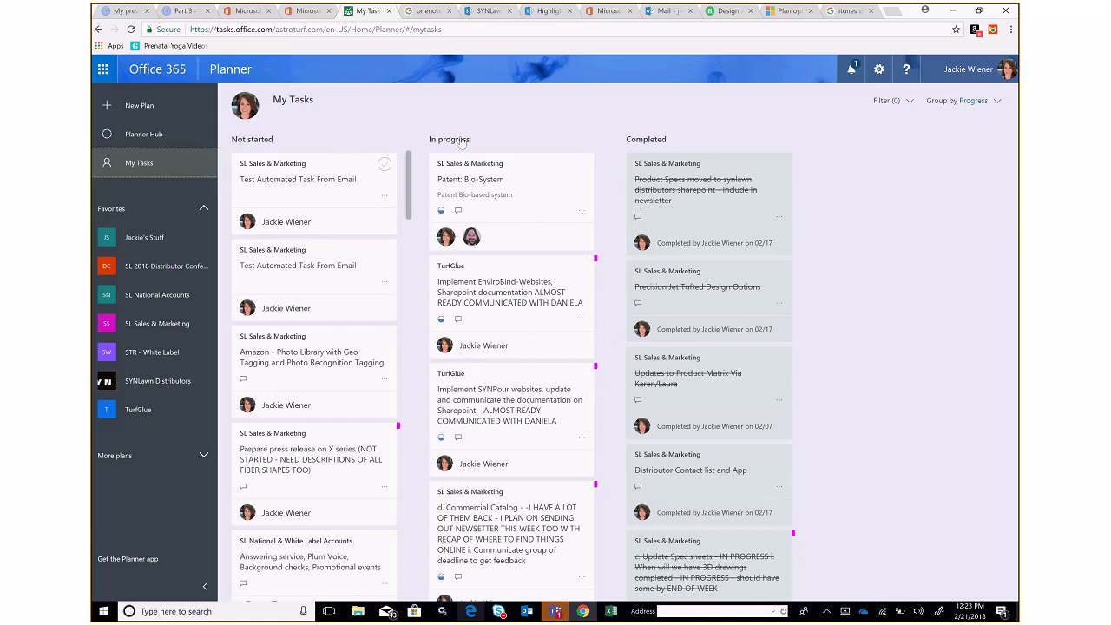
Group My Tasks by Plan, scroll across it, then regroup by Due date into Late, Future, No date
click(972, 102)
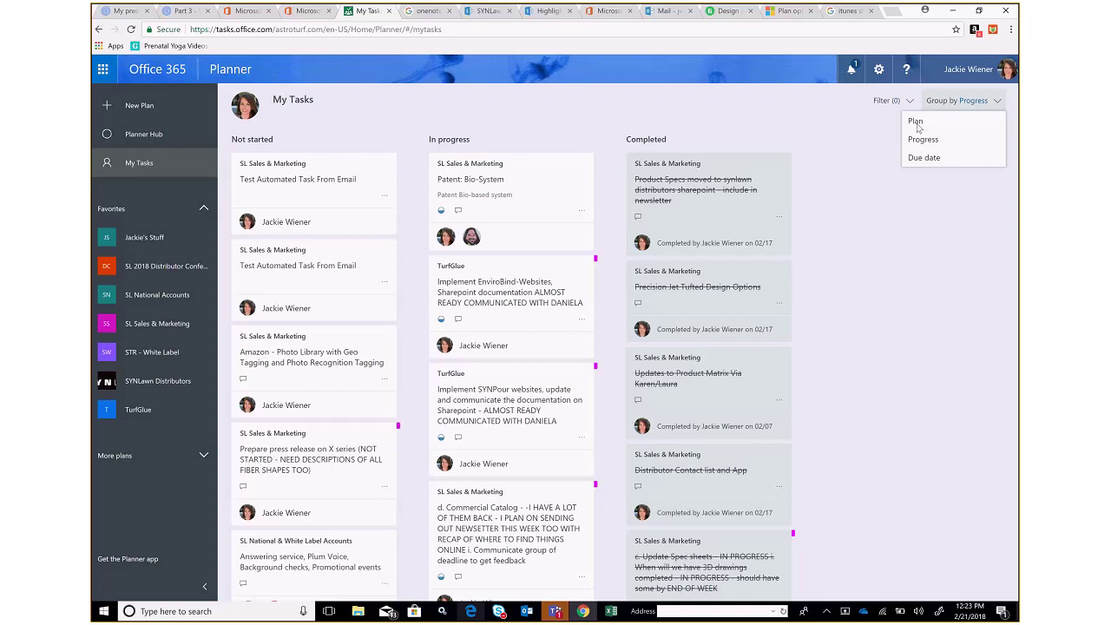
click(955, 106)
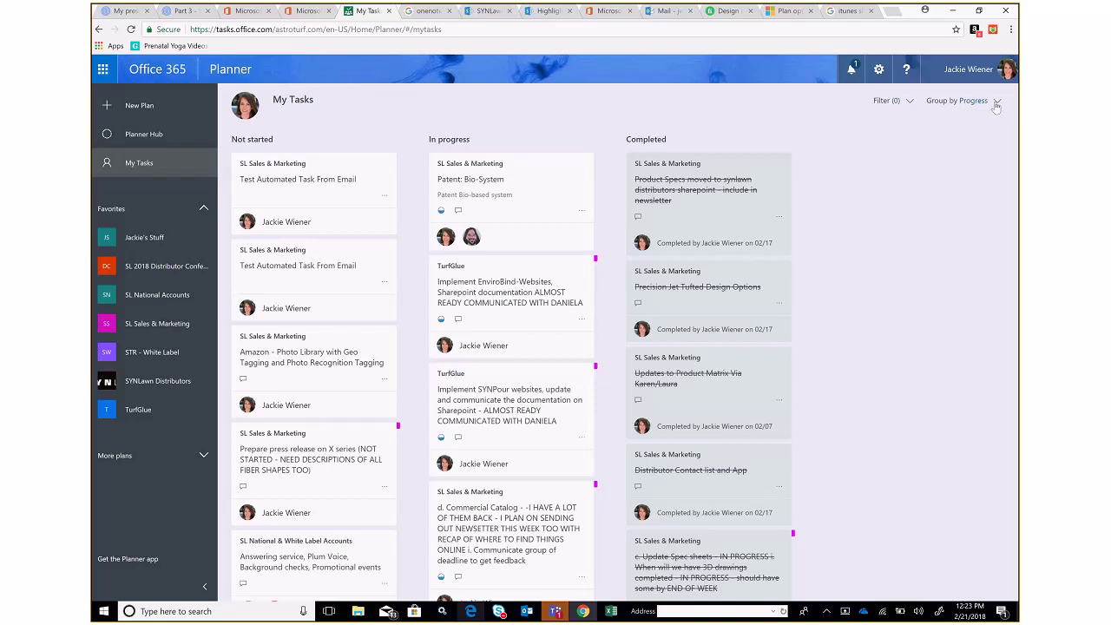
click(997, 106)
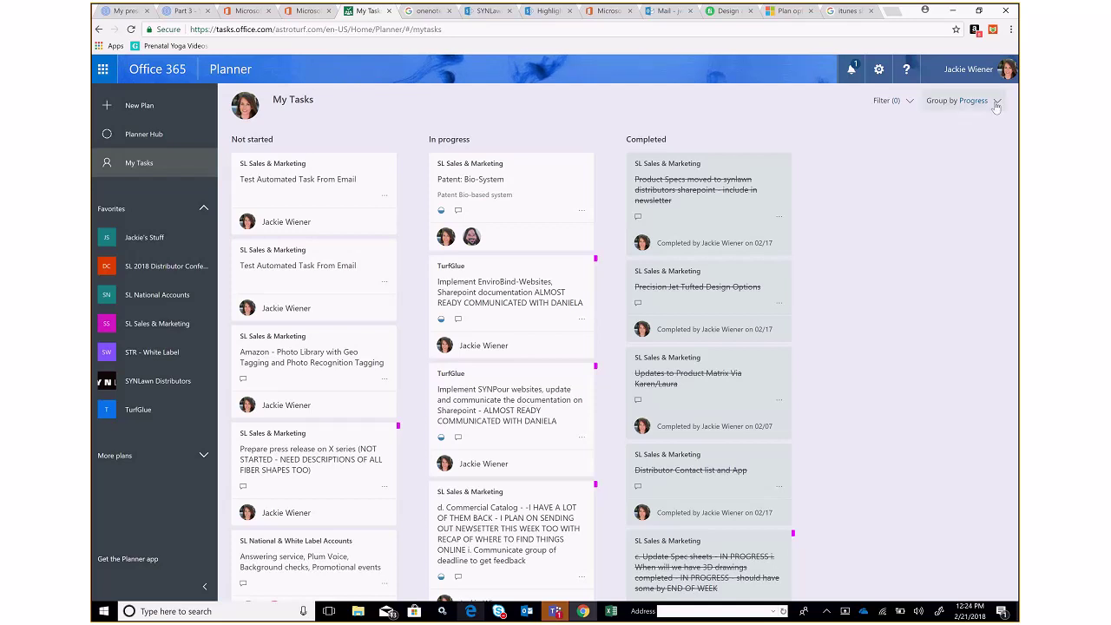
click(997, 105)
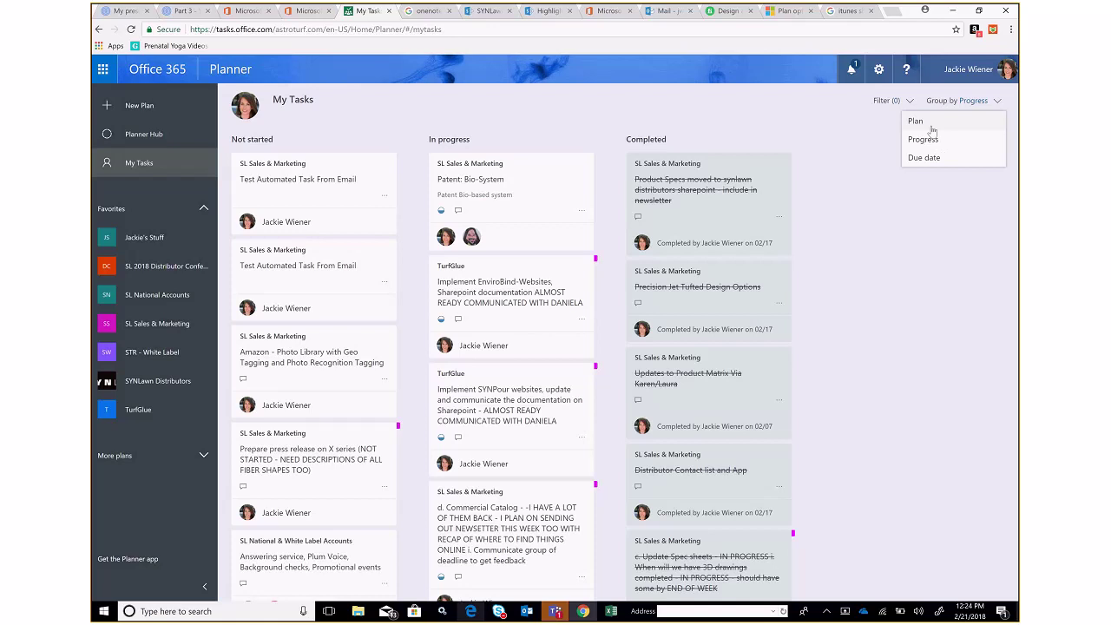
click(931, 127)
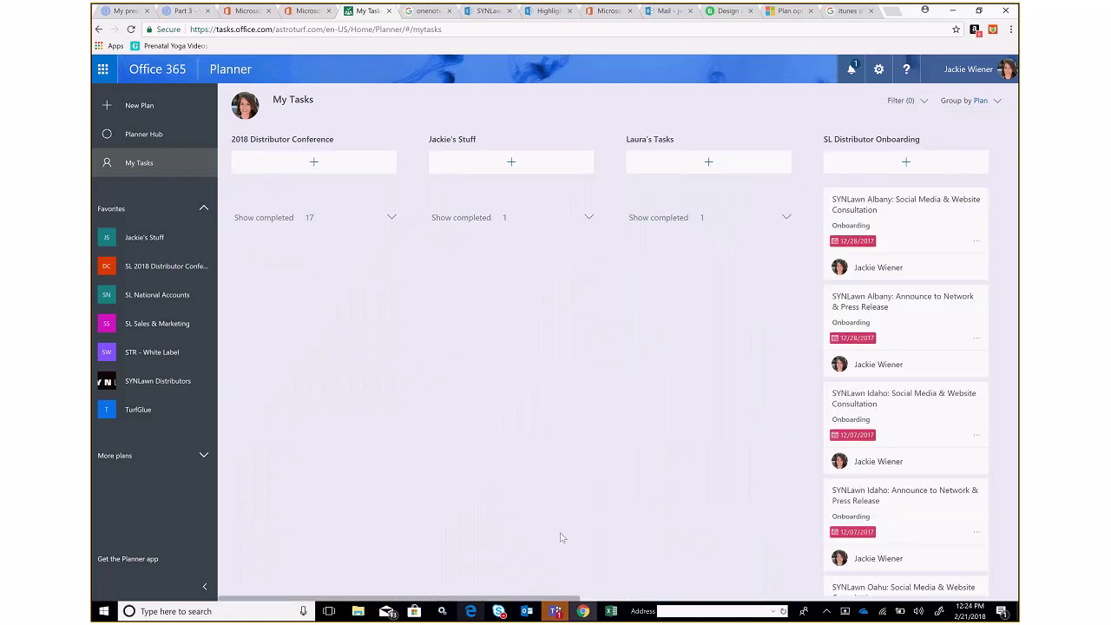
drag(529, 597, 971, 604)
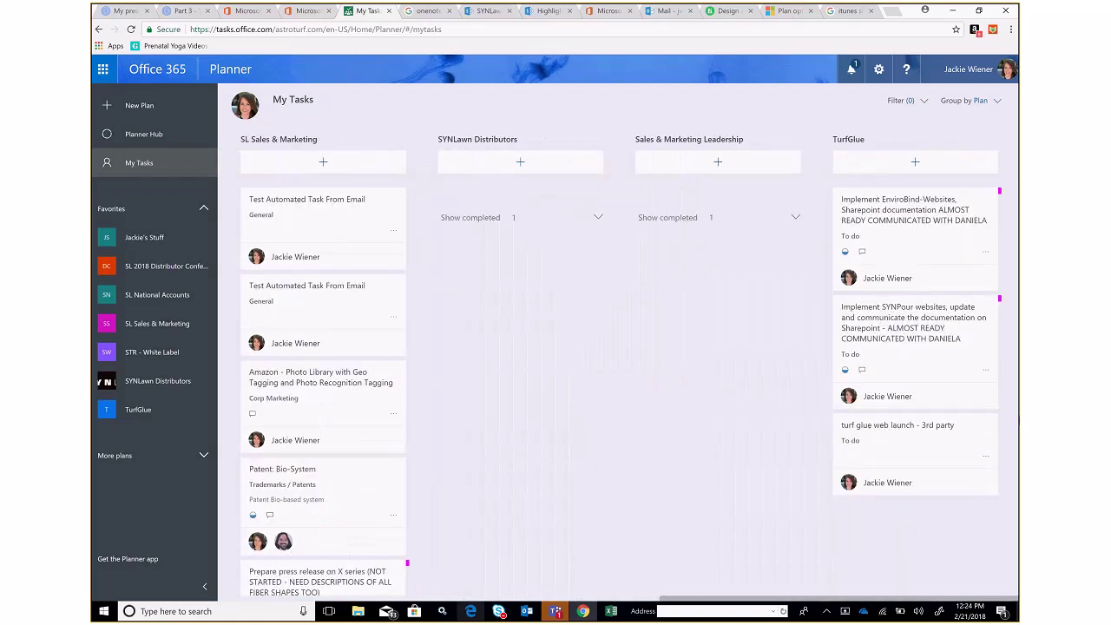
click(983, 101)
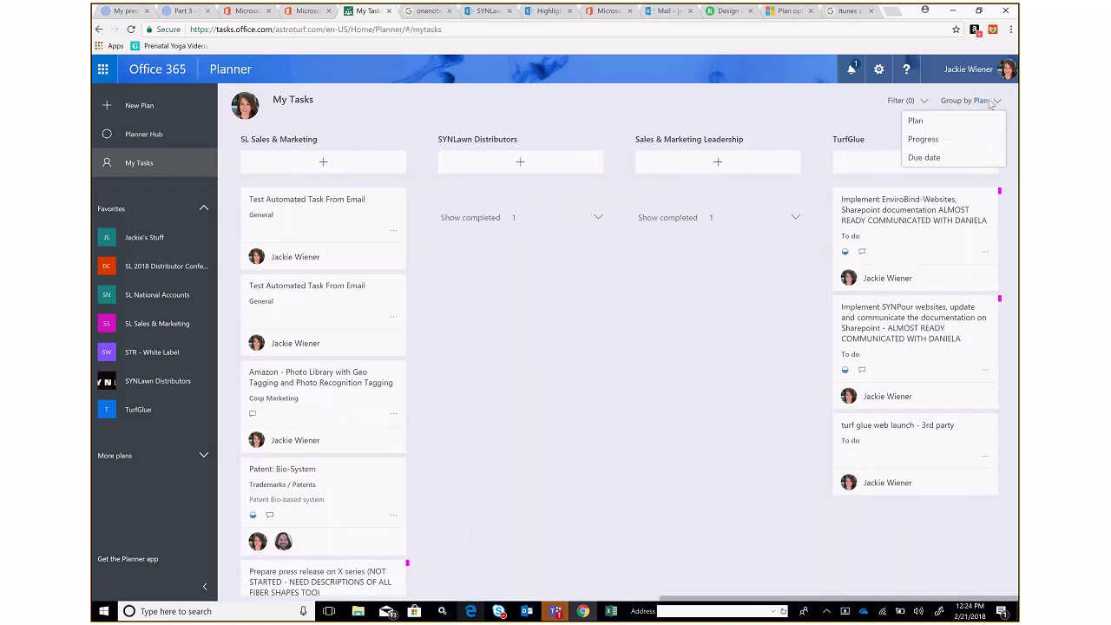
click(925, 157)
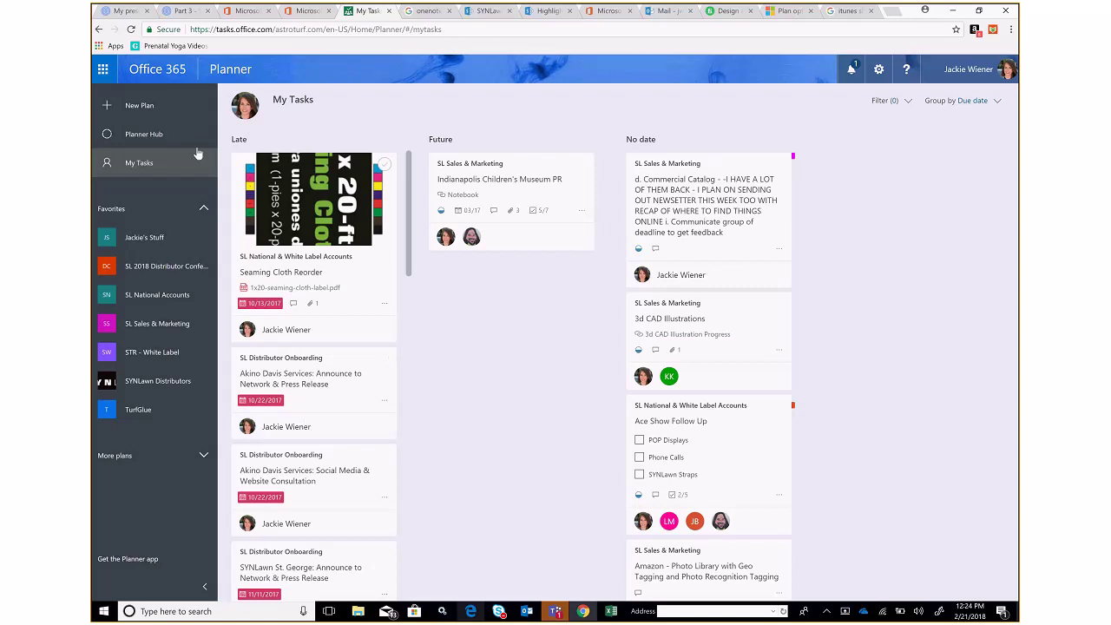
Open the Planner Hub and scroll through the favorite plans' progress summaries
click(164, 136)
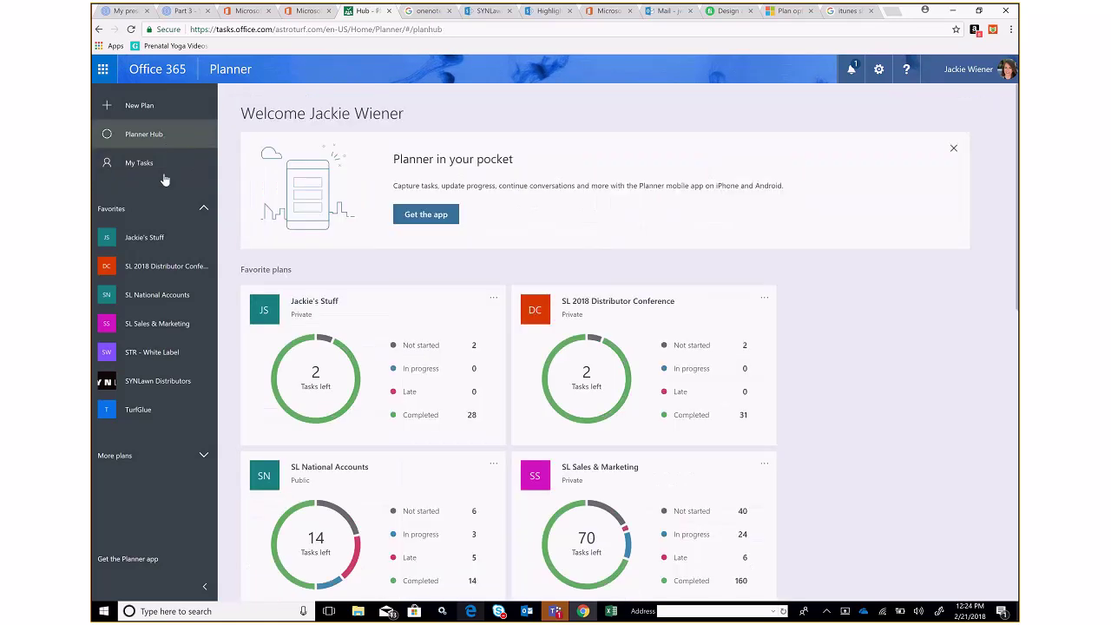
scroll(684, 344, down, 4)
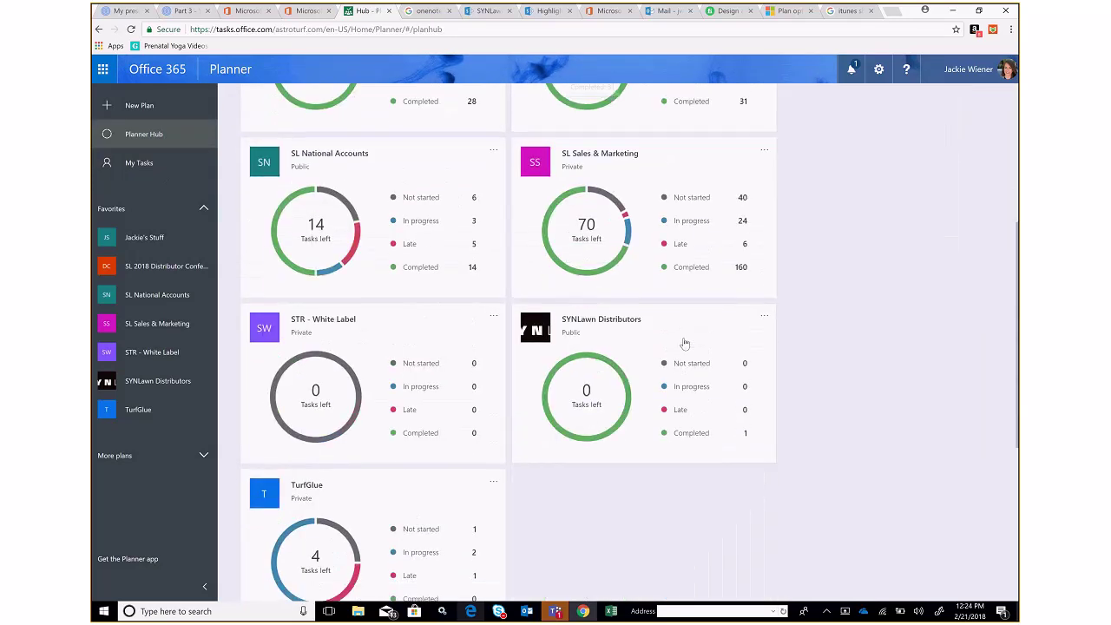
scroll(684, 343, down, 3)
scroll(684, 343, up, 5)
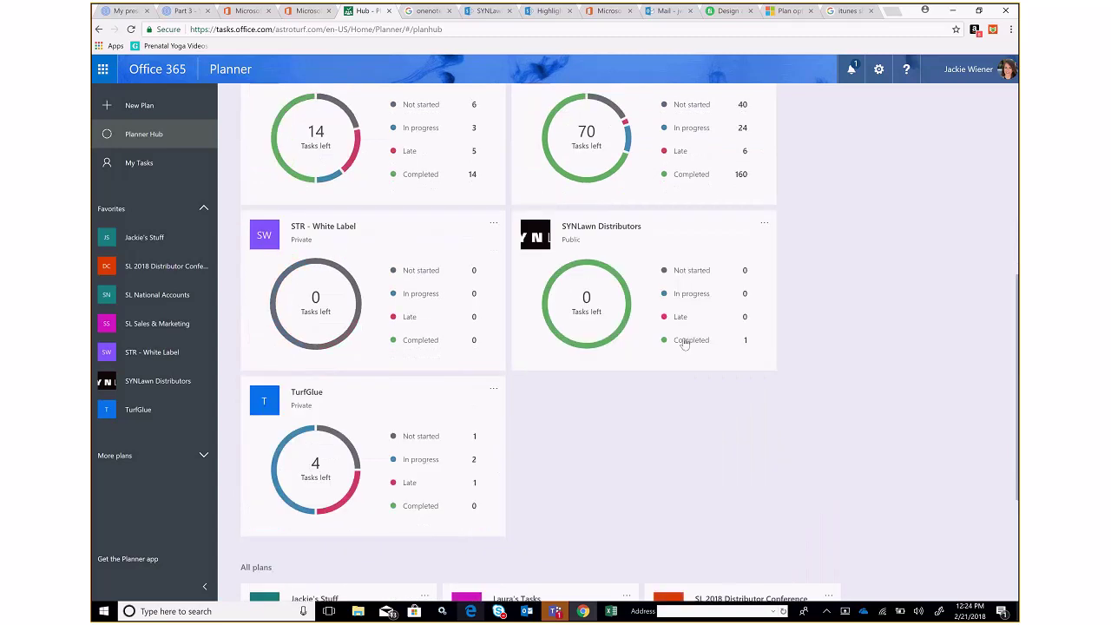
scroll(684, 344, up, 2)
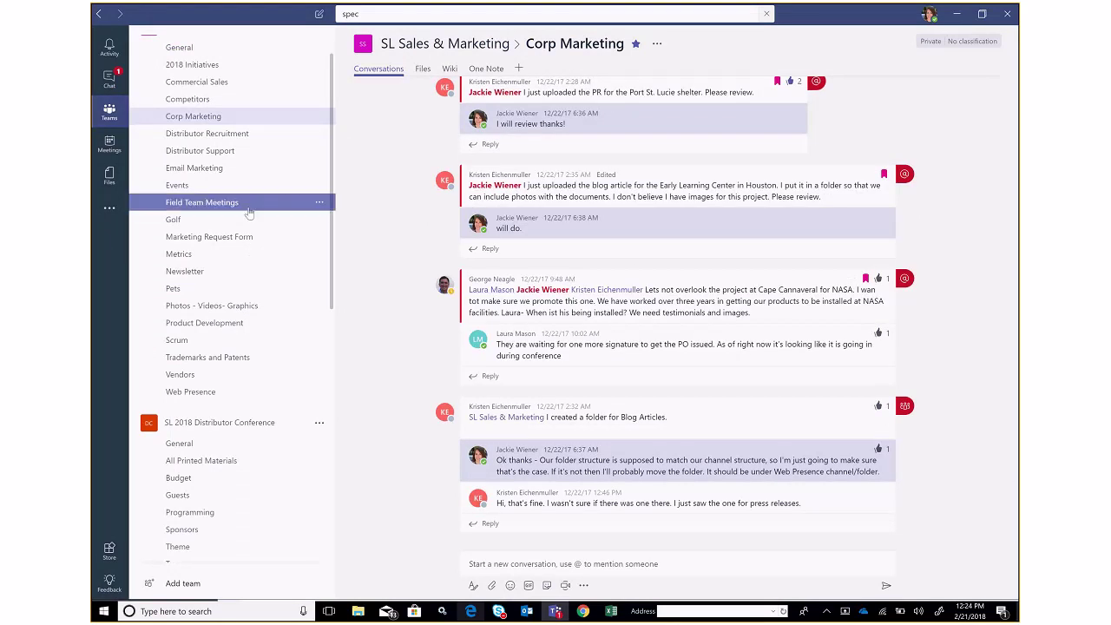
Open SL Sales & Marketing's General channel in Teams and show its Planner Tasks tab
scroll(250, 213, up, 1)
click(180, 83)
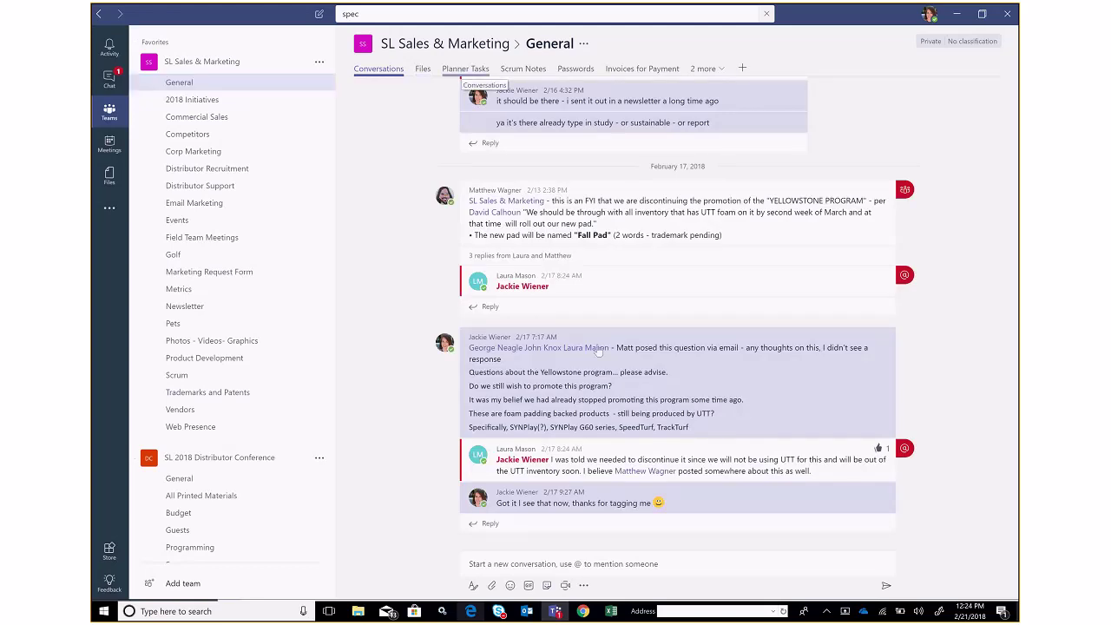
click(449, 69)
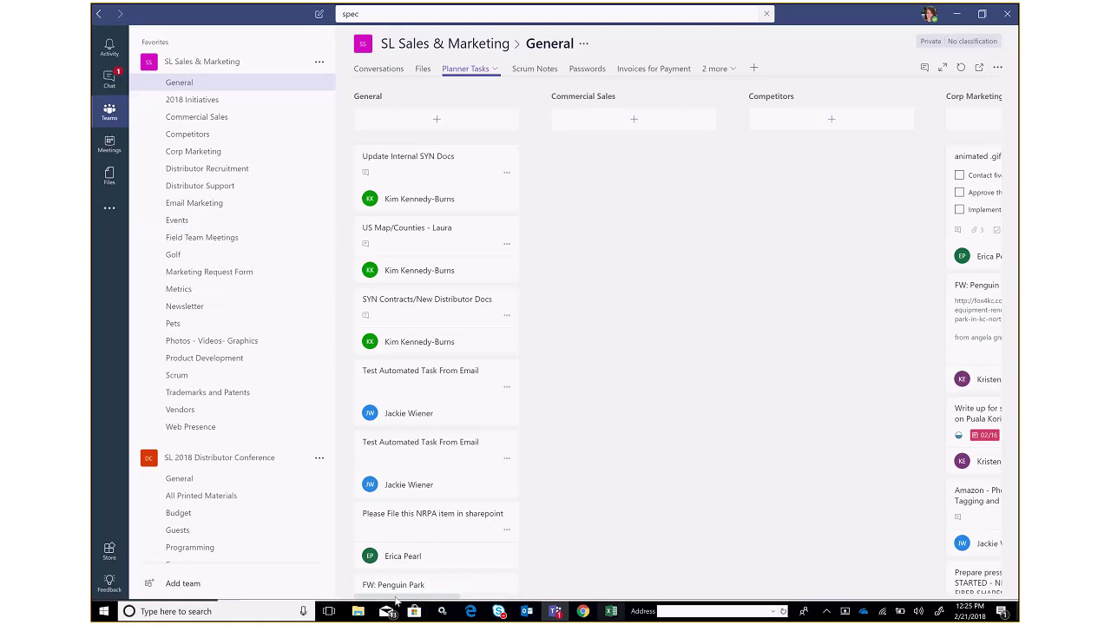
drag(397, 599, 406, 563)
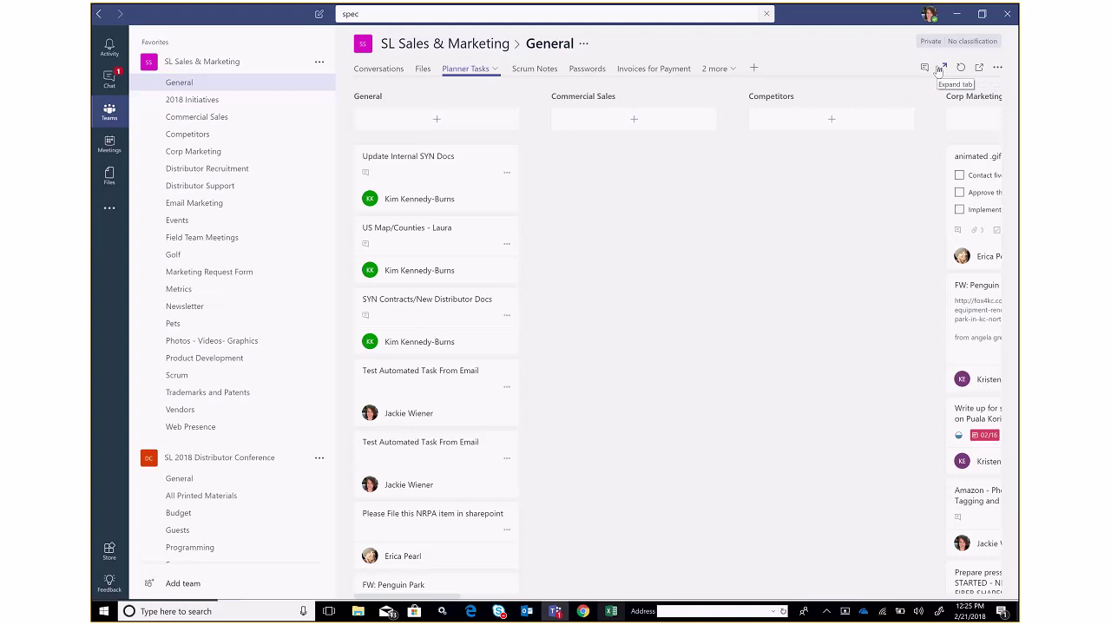
click(977, 70)
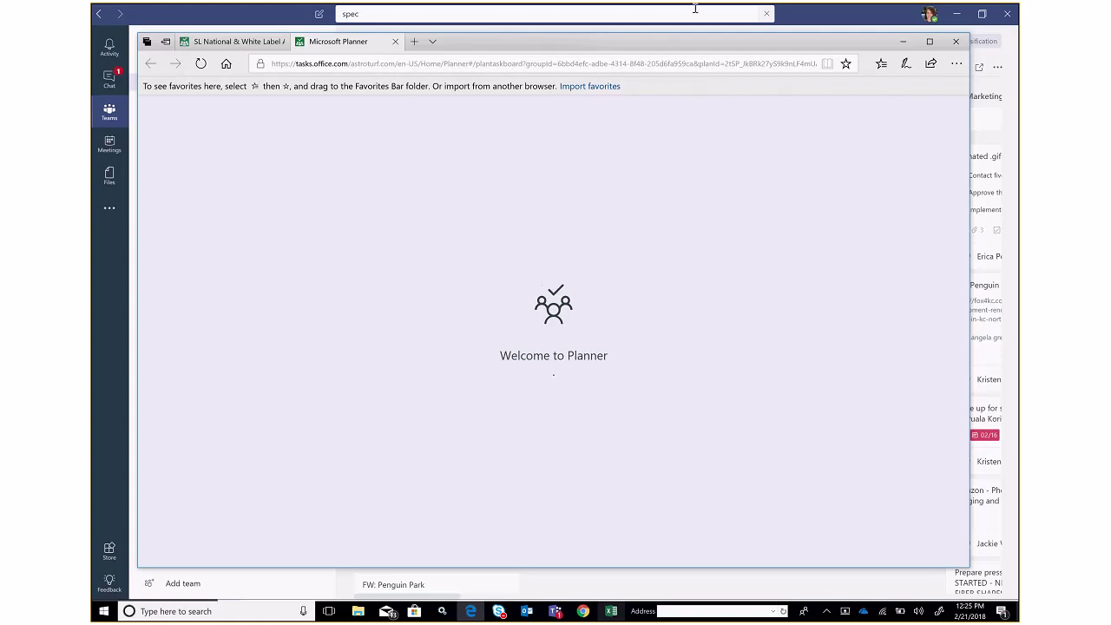
click(818, 15)
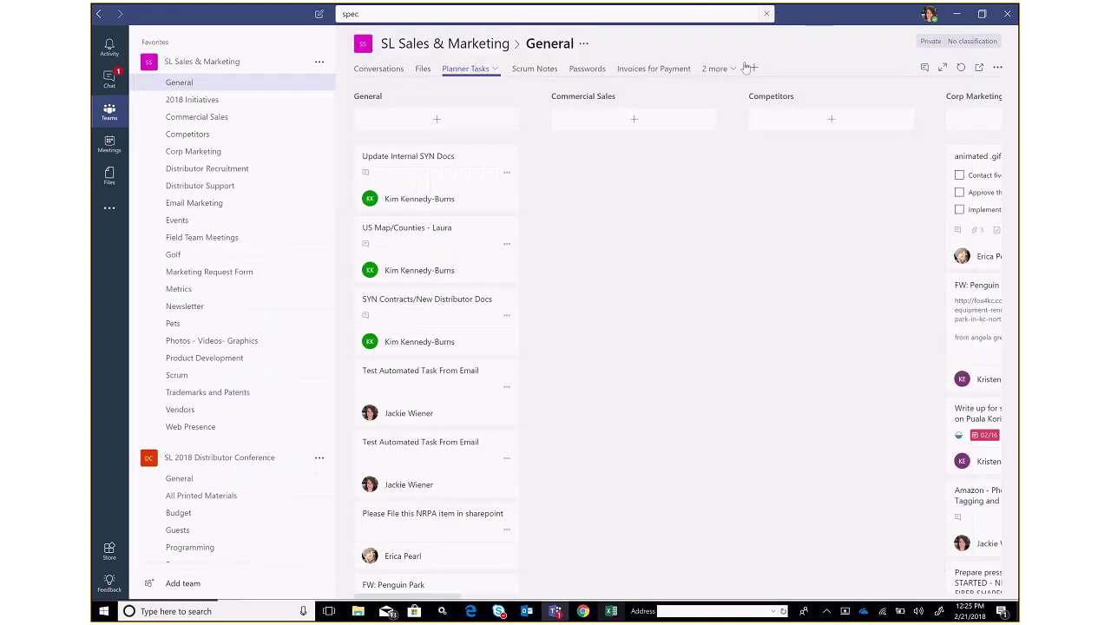